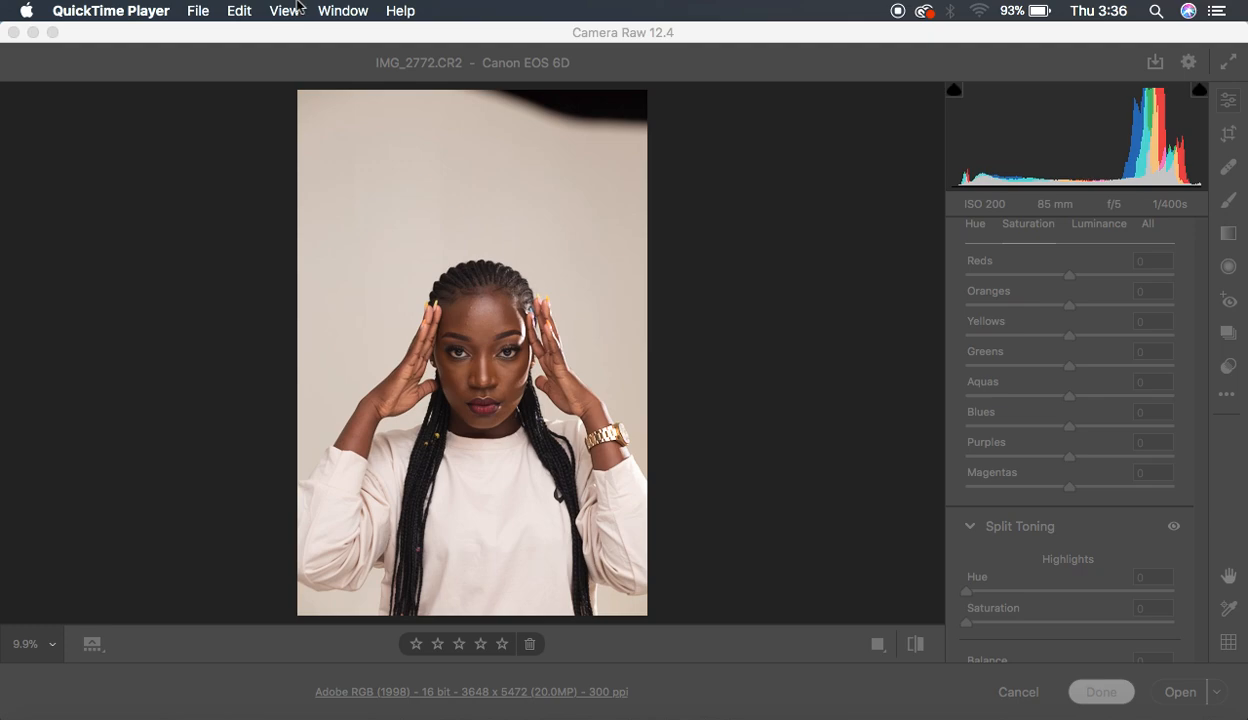
Set the portrait's Highlights to -38, Whites to -24 and Blacks to -8 in the basic adjustments
click(518, 34)
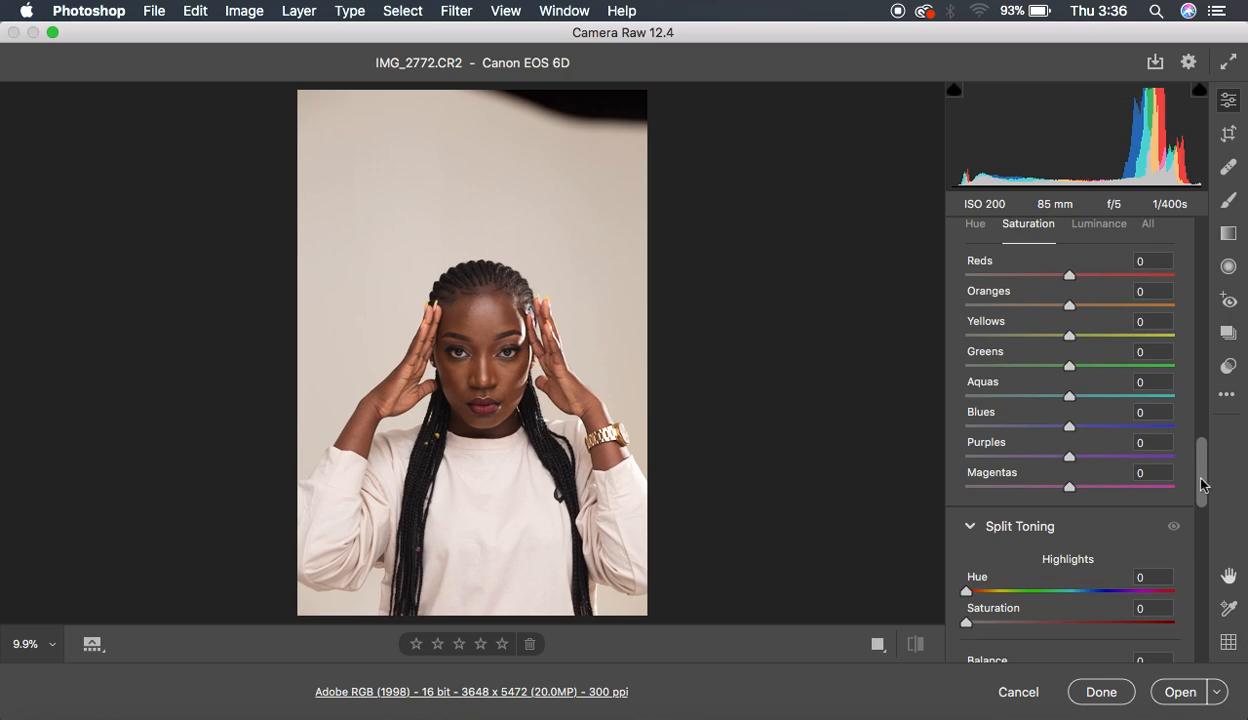
drag(1203, 485, 1198, 167)
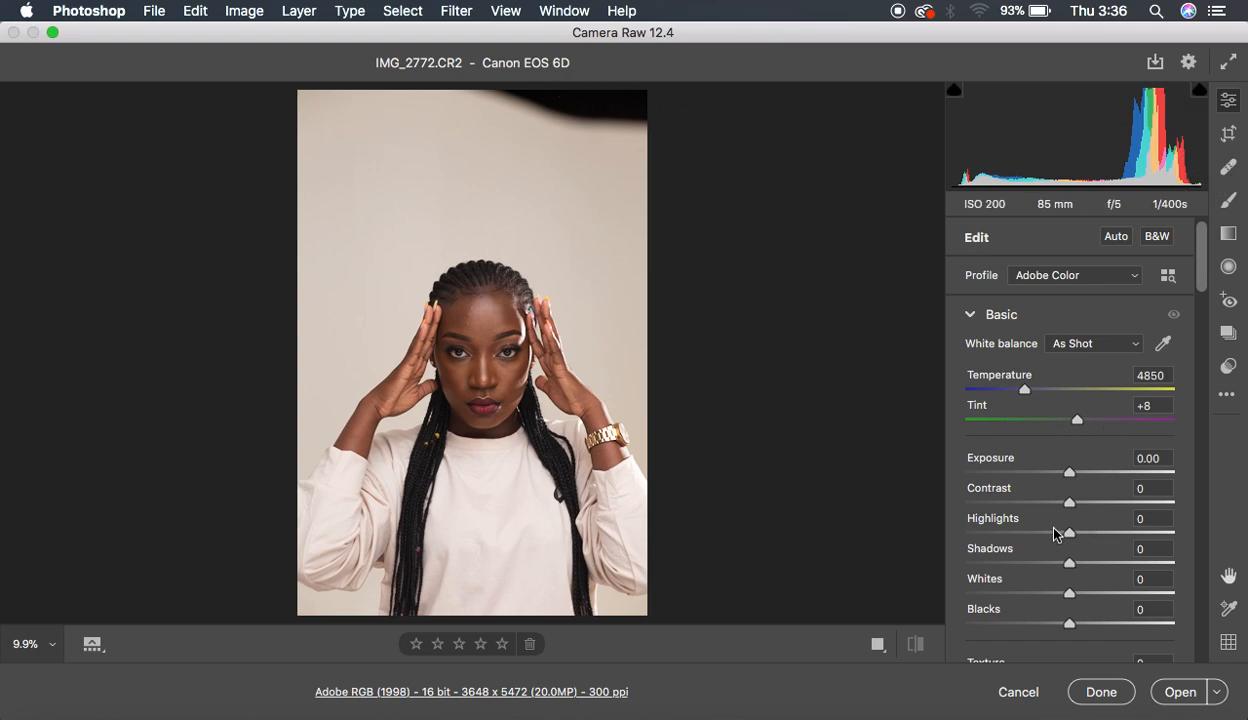
mouse_move(1053, 537)
mouse_down()
mouse_move(1016, 534)
mouse_move(1031, 532)
mouse_up()
drag(1067, 593, 1060, 625)
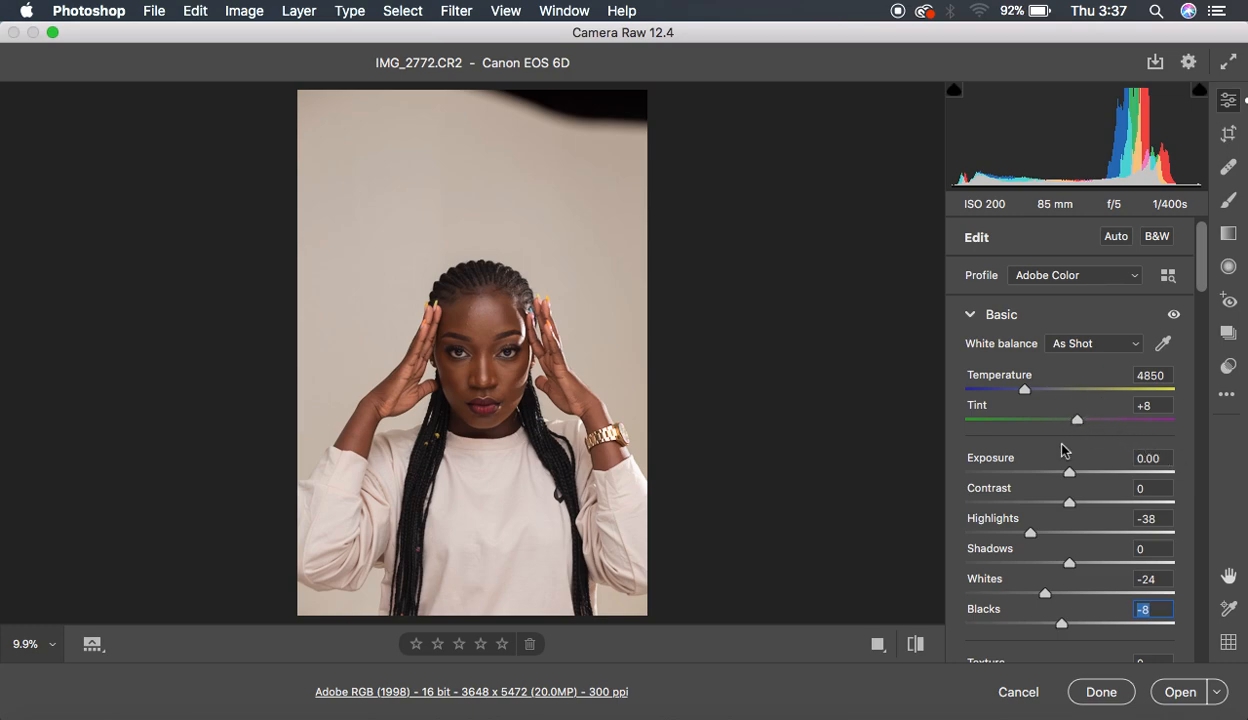
Set the white balance Tint to 0 and compare the photo with its unedited version
drag(1077, 420, 1073, 423)
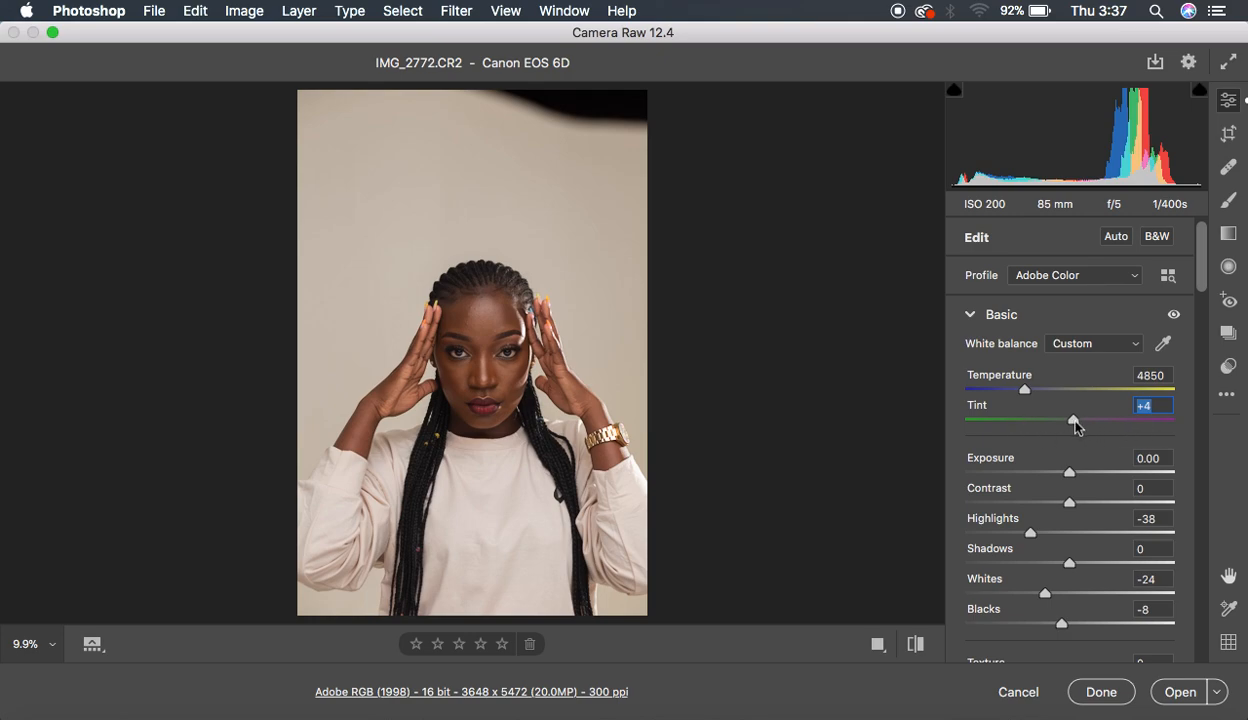
drag(1075, 424, 955, 423)
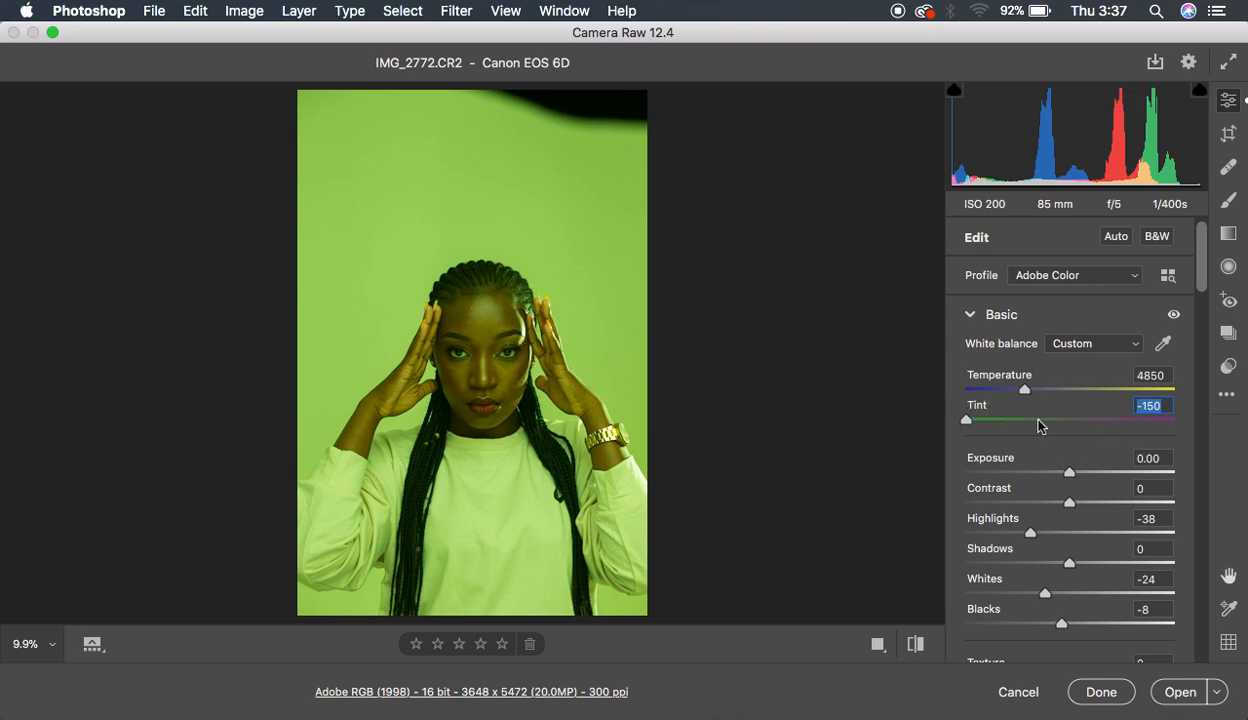
drag(967, 421, 1039, 425)
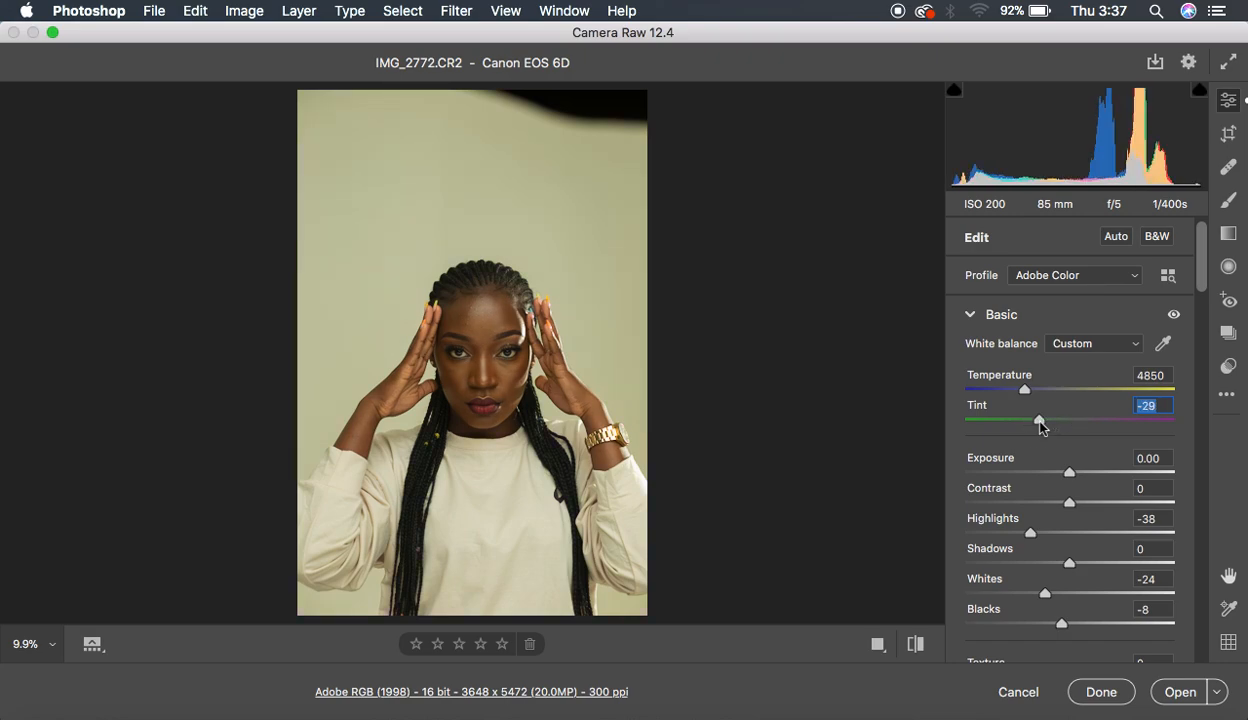
double_click(1040, 422)
drag(1078, 424, 1070, 425)
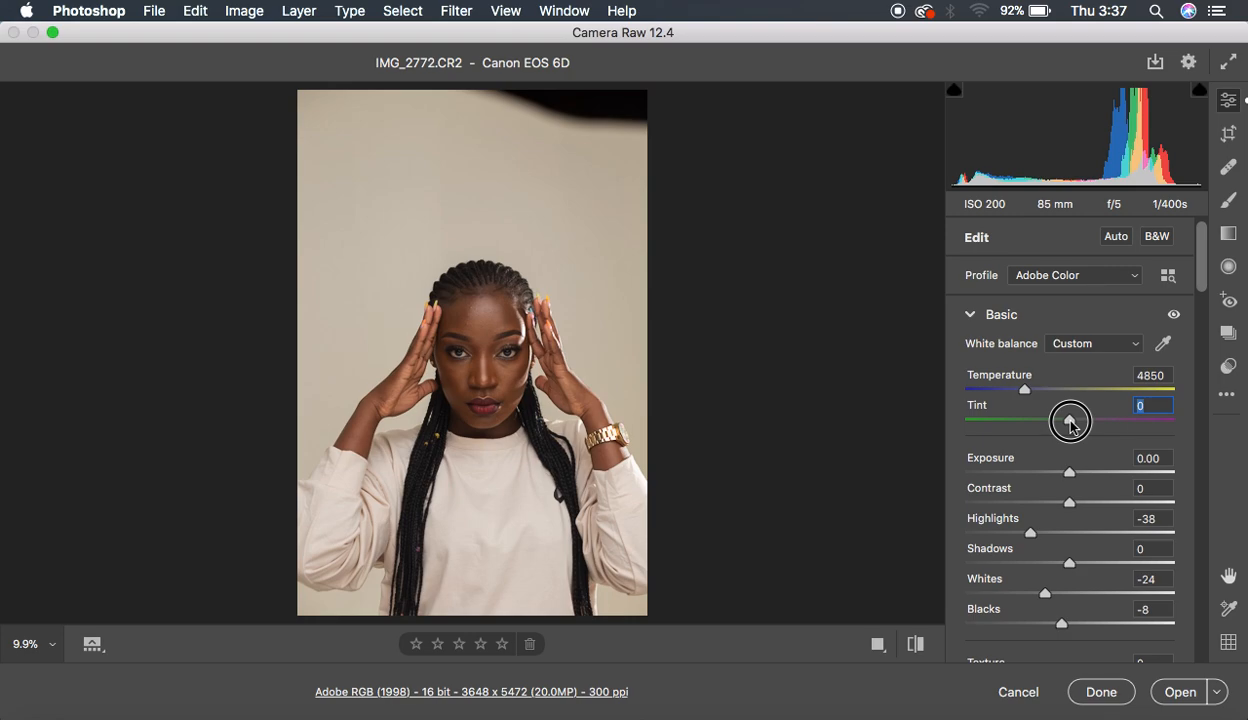
click(914, 645)
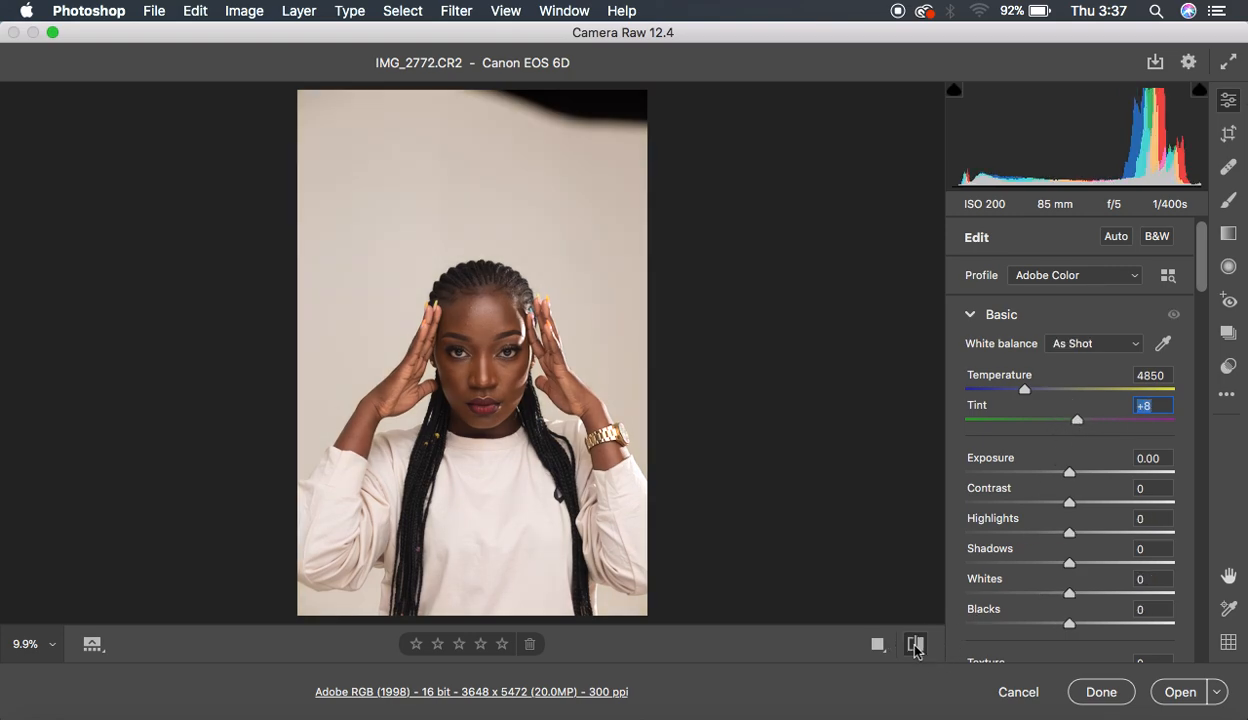
click(914, 645)
click(914, 645)
click(914, 645)
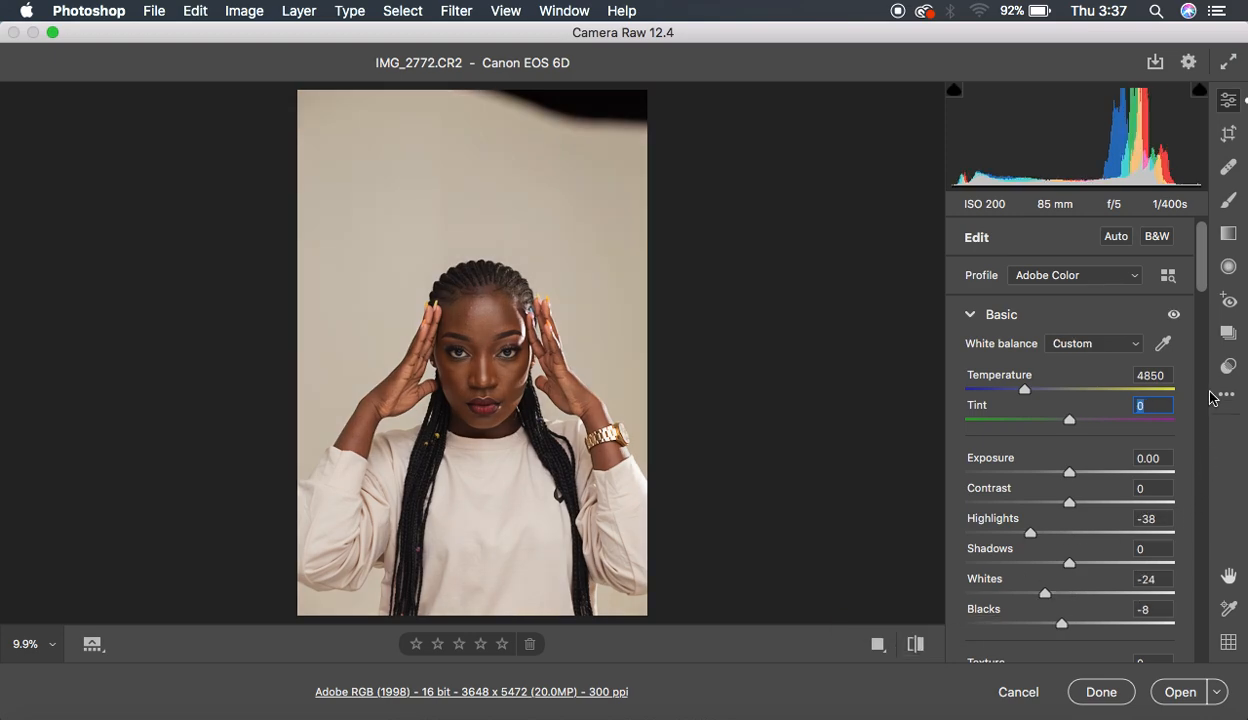
Lower the Oranges luminance to -20 in the HSL colour mixer to deepen the skin tone
click(1202, 331)
drag(1202, 331, 1205, 489)
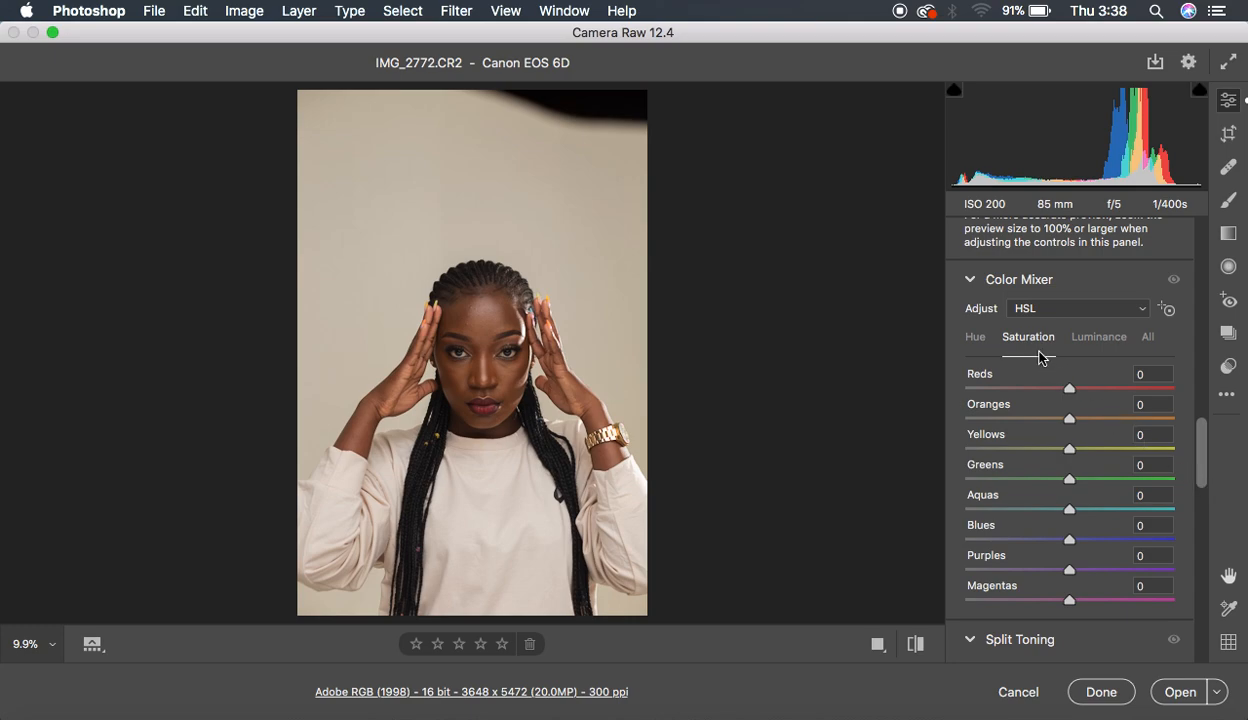
click(1100, 344)
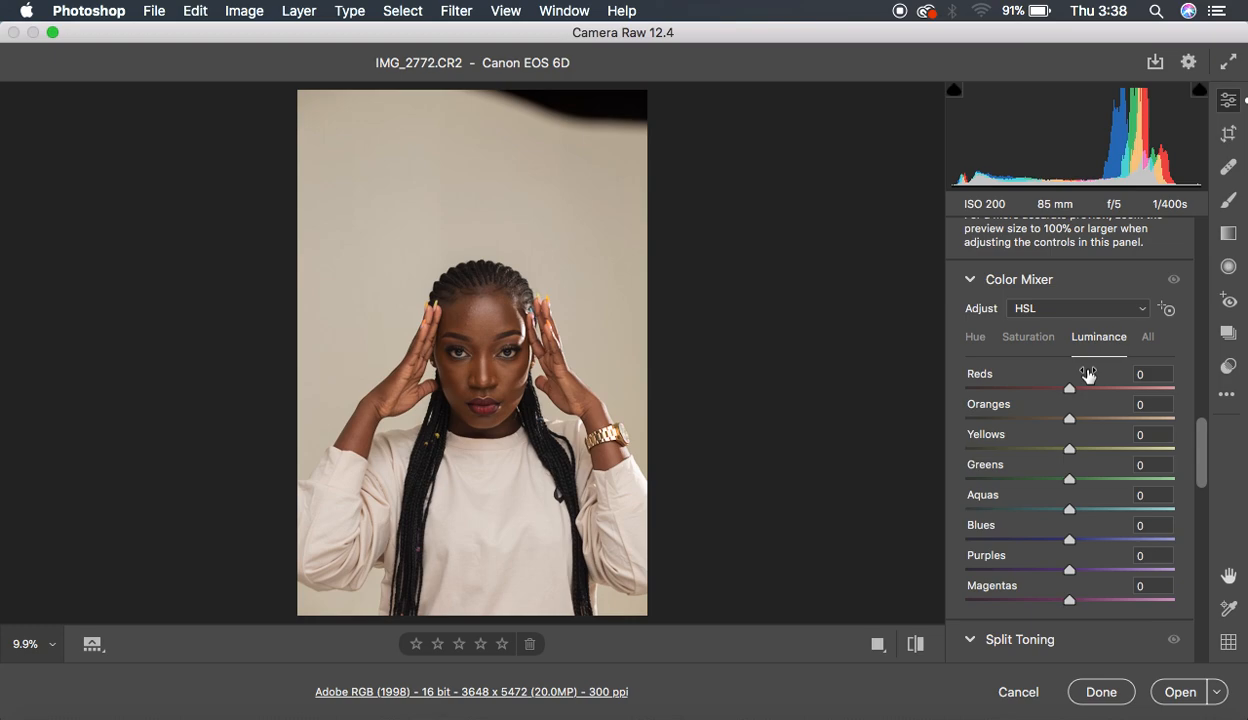
click(1069, 421)
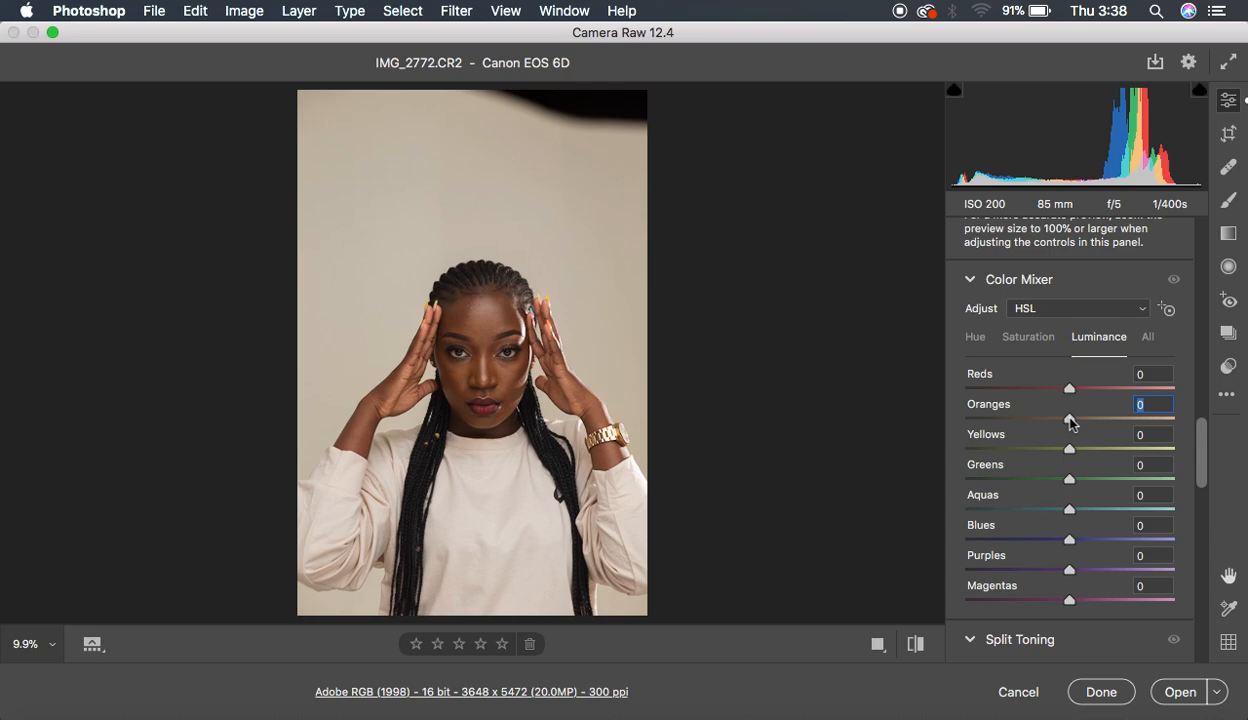
drag(1070, 423, 1050, 425)
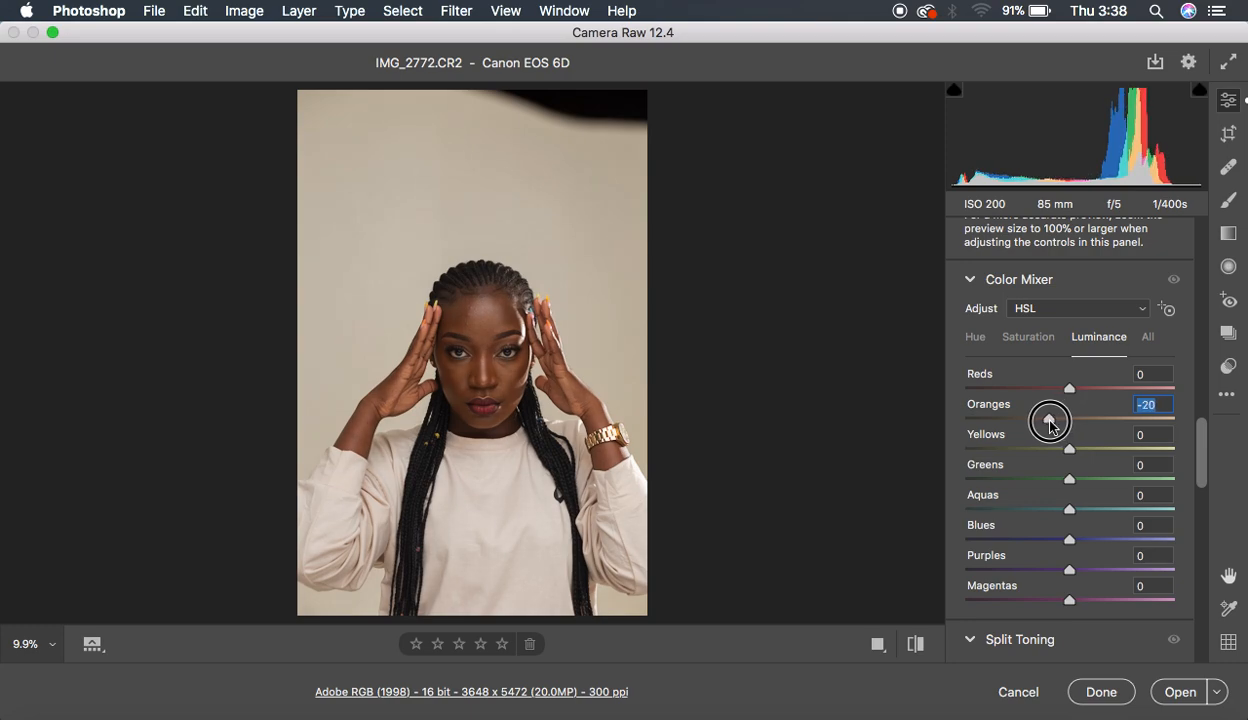
drag(1050, 425, 1050, 425)
Lower the Oranges saturation to -9 in the colour mixer and compare with the original photo
click(1030, 337)
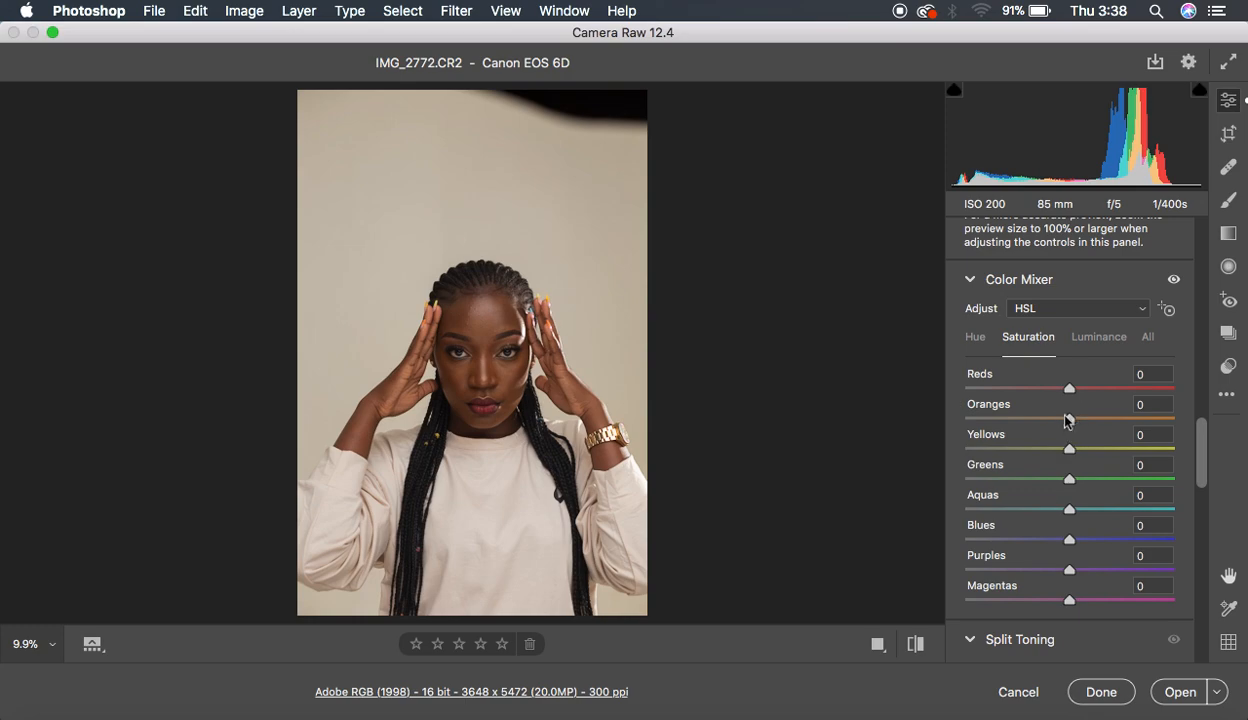
drag(1070, 420, 1061, 423)
double_click(1060, 420)
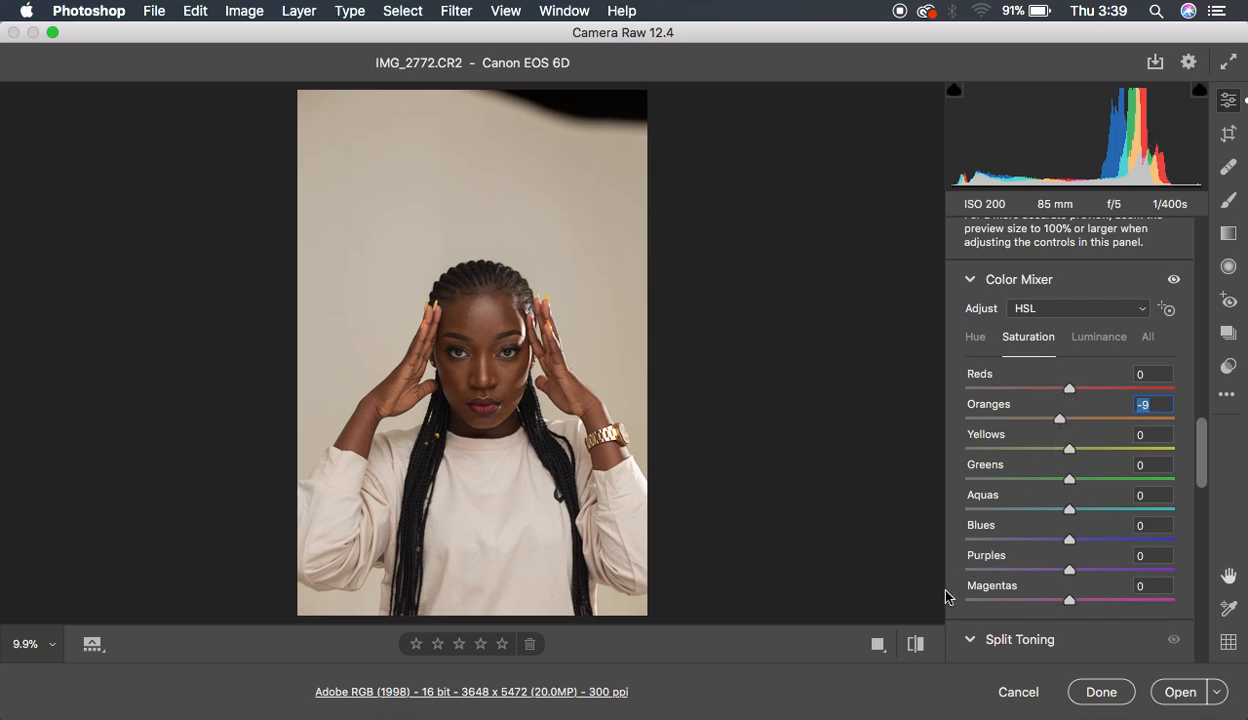
click(915, 644)
click(915, 644)
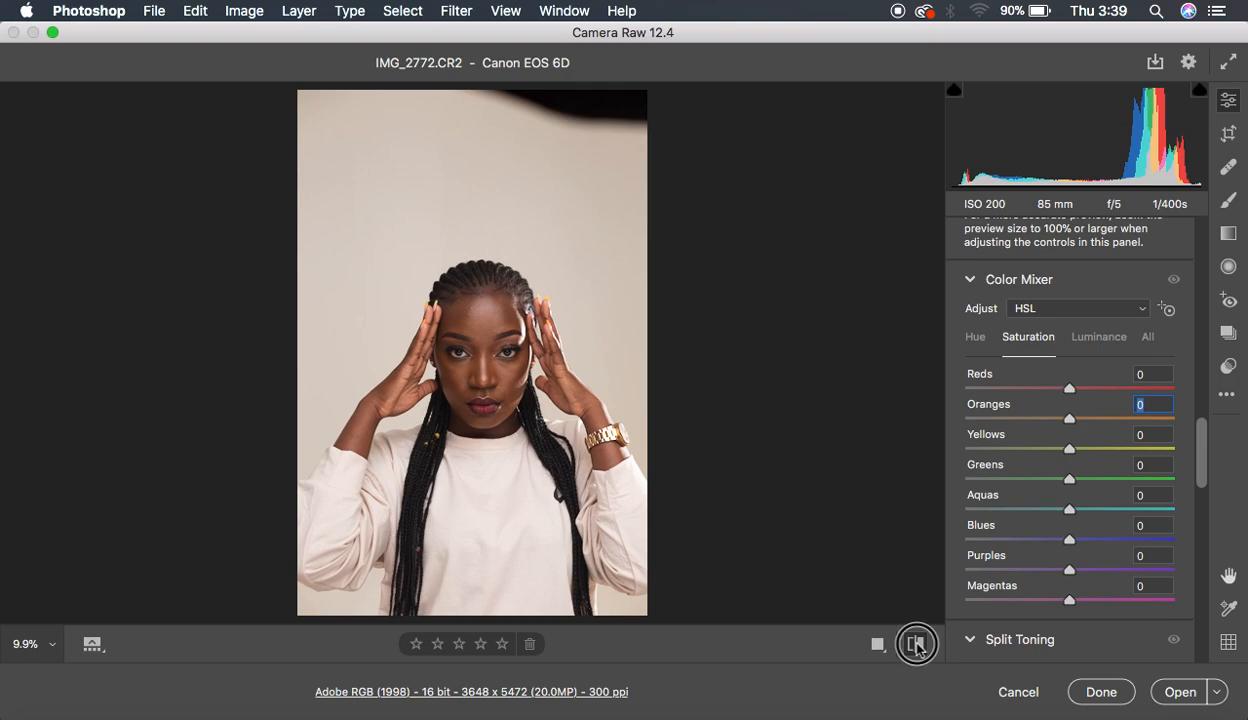
click(915, 644)
click(915, 644)
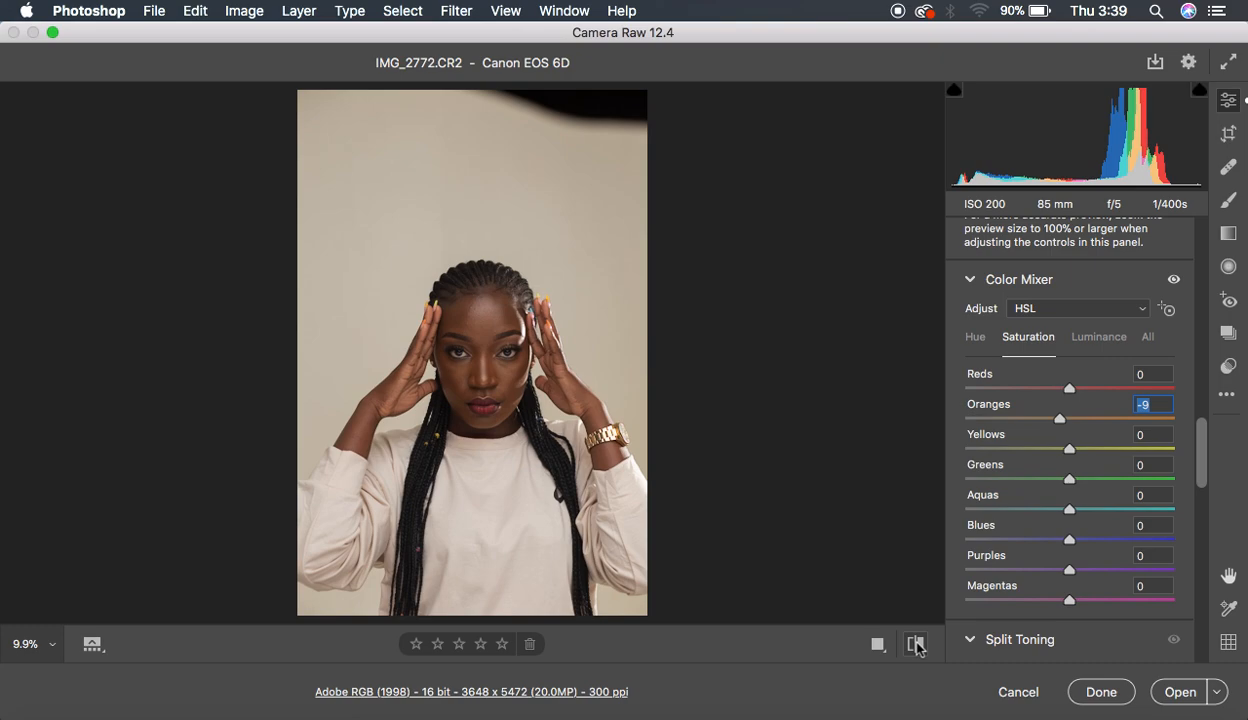
Split-tone the shadows with Hue 248 and Saturation 2, checking the image with and without the effect
drag(1203, 462, 1205, 533)
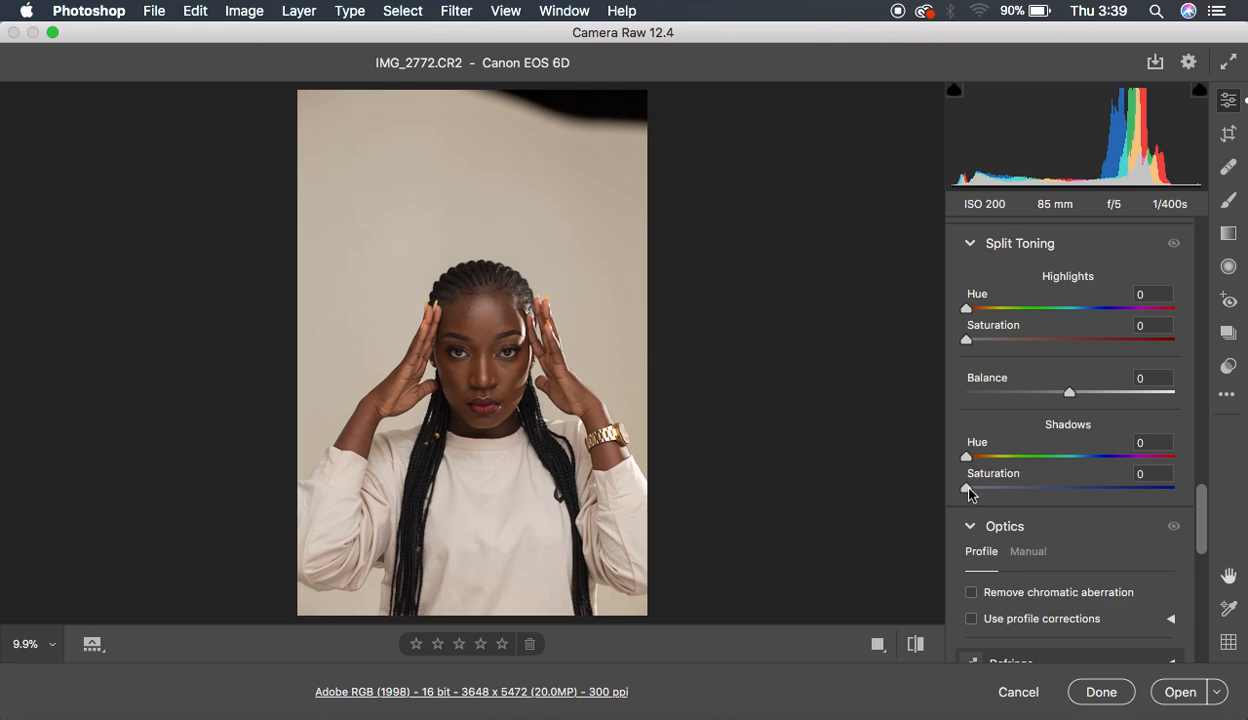
drag(968, 492, 988, 489)
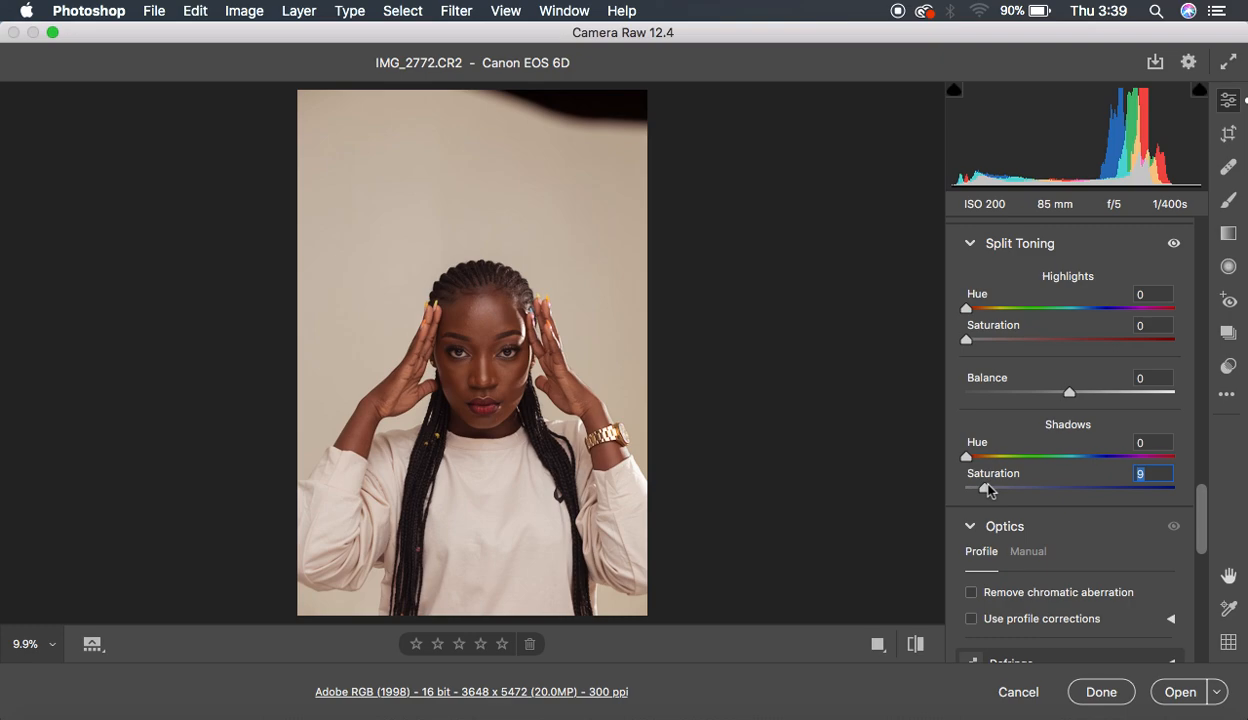
drag(966, 456, 1113, 472)
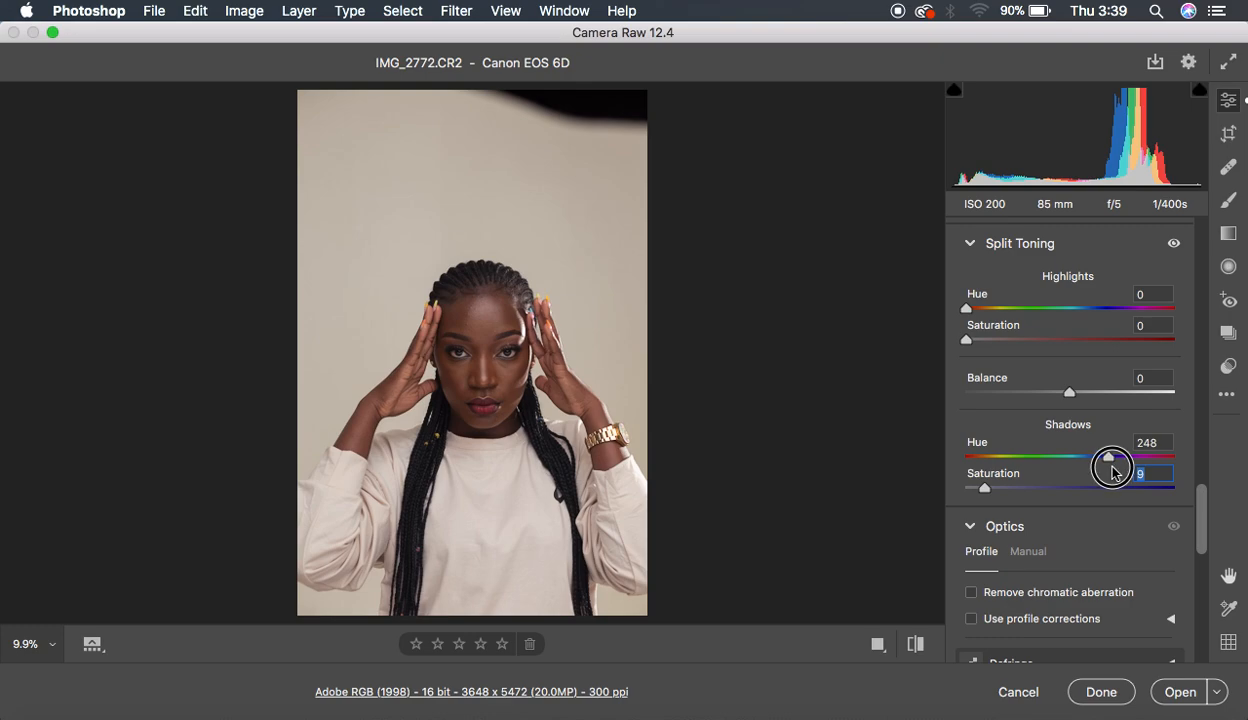
drag(1113, 472, 1112, 472)
drag(986, 496, 970, 494)
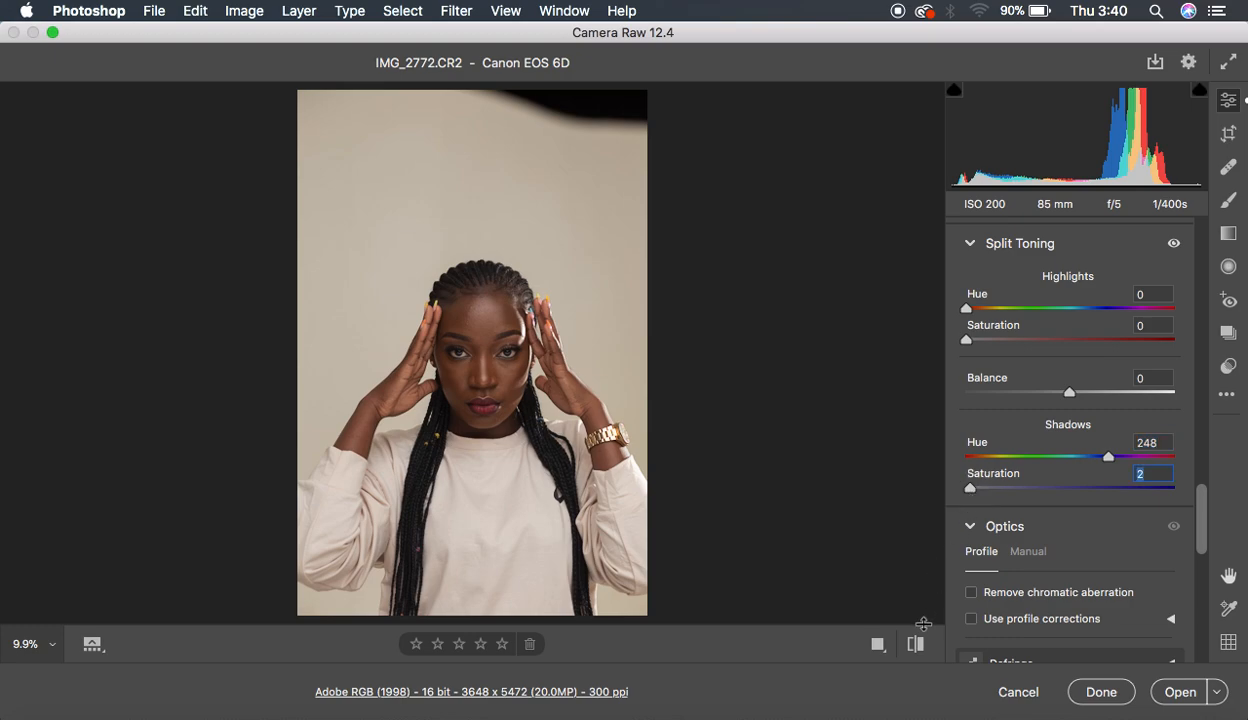
click(1171, 244)
click(1171, 244)
click(1171, 244)
click(1172, 244)
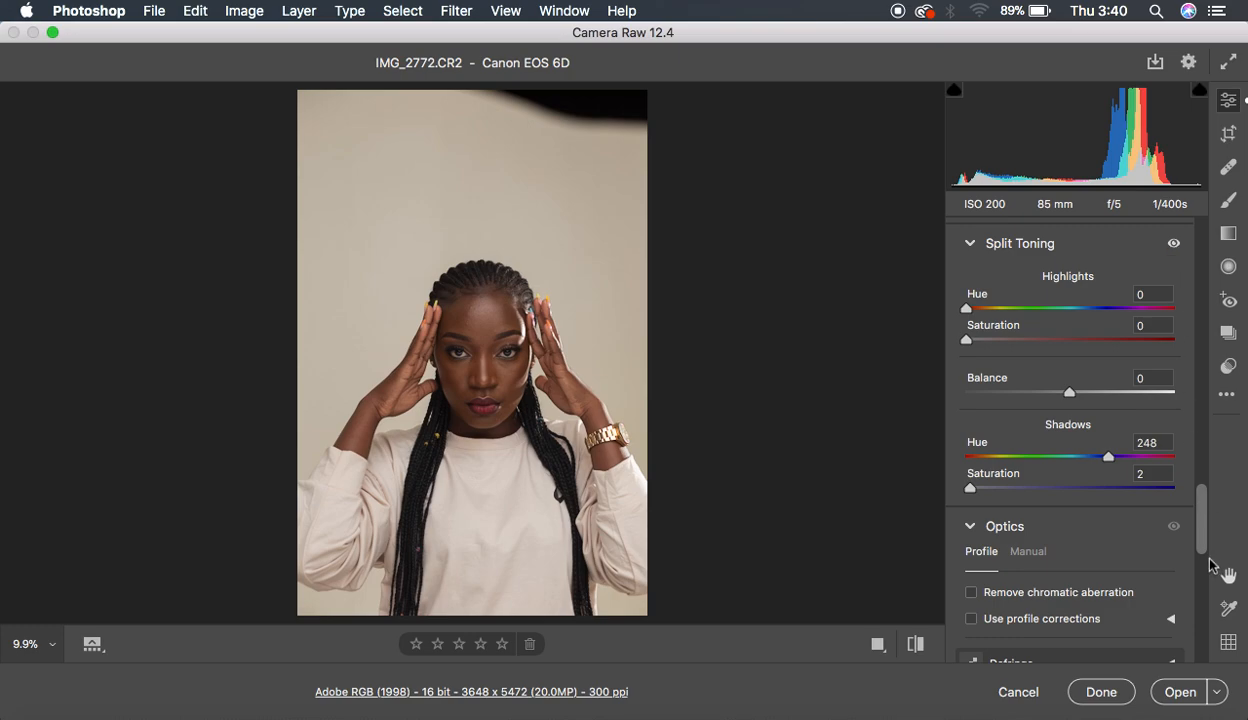
Calibrate Red Primary to Hue -2 and Saturation -7 and Green Primary Saturation to -4, comparing before and after
drag(1200, 515, 1203, 626)
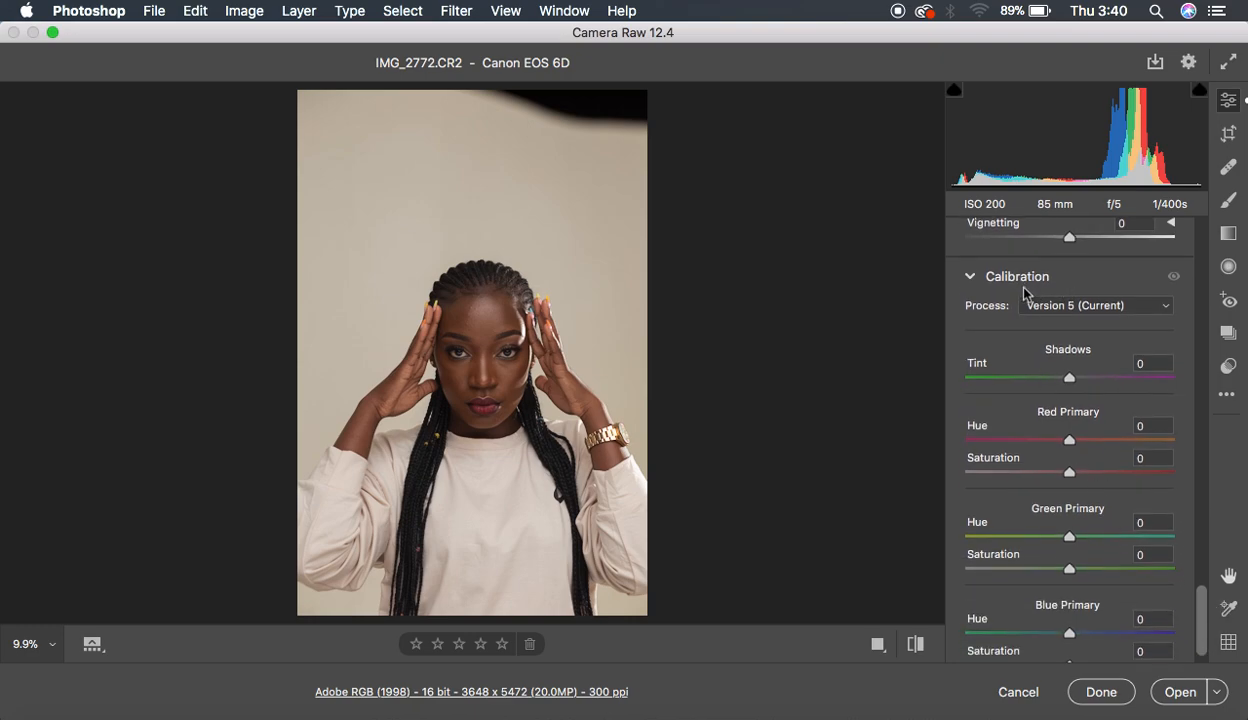
click(1069, 472)
drag(1069, 476, 1061, 473)
click(1064, 474)
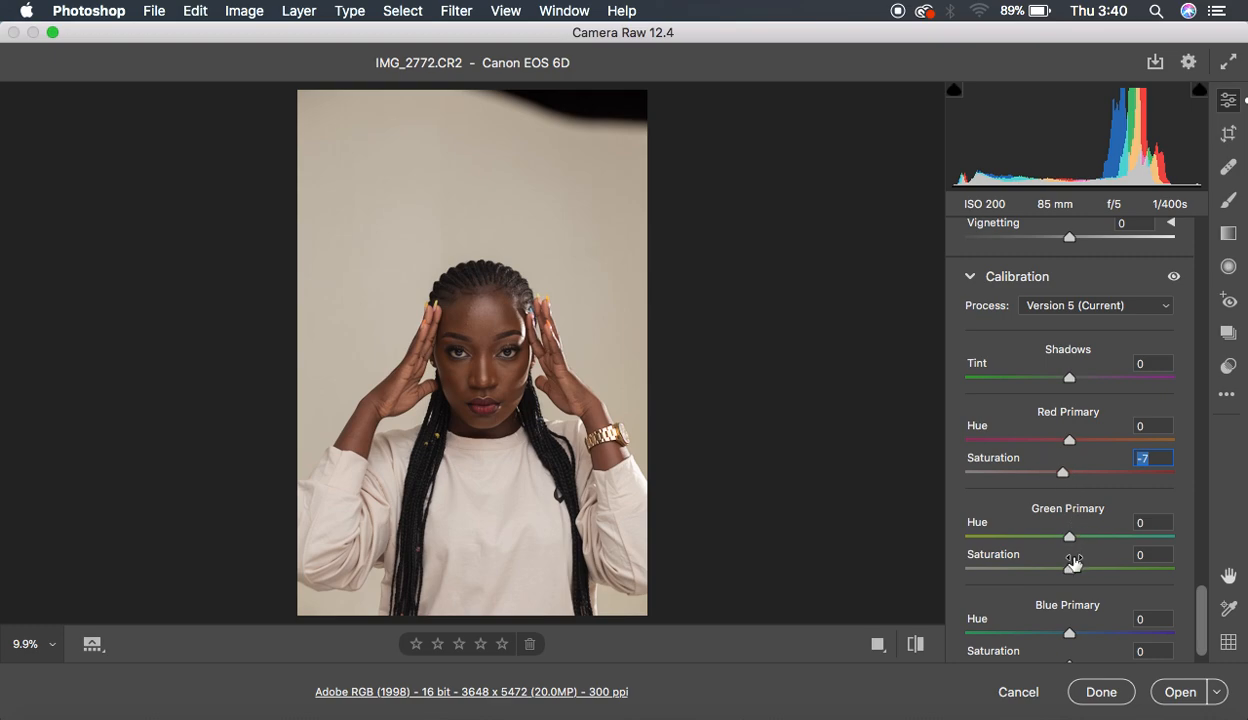
drag(1070, 563, 1067, 568)
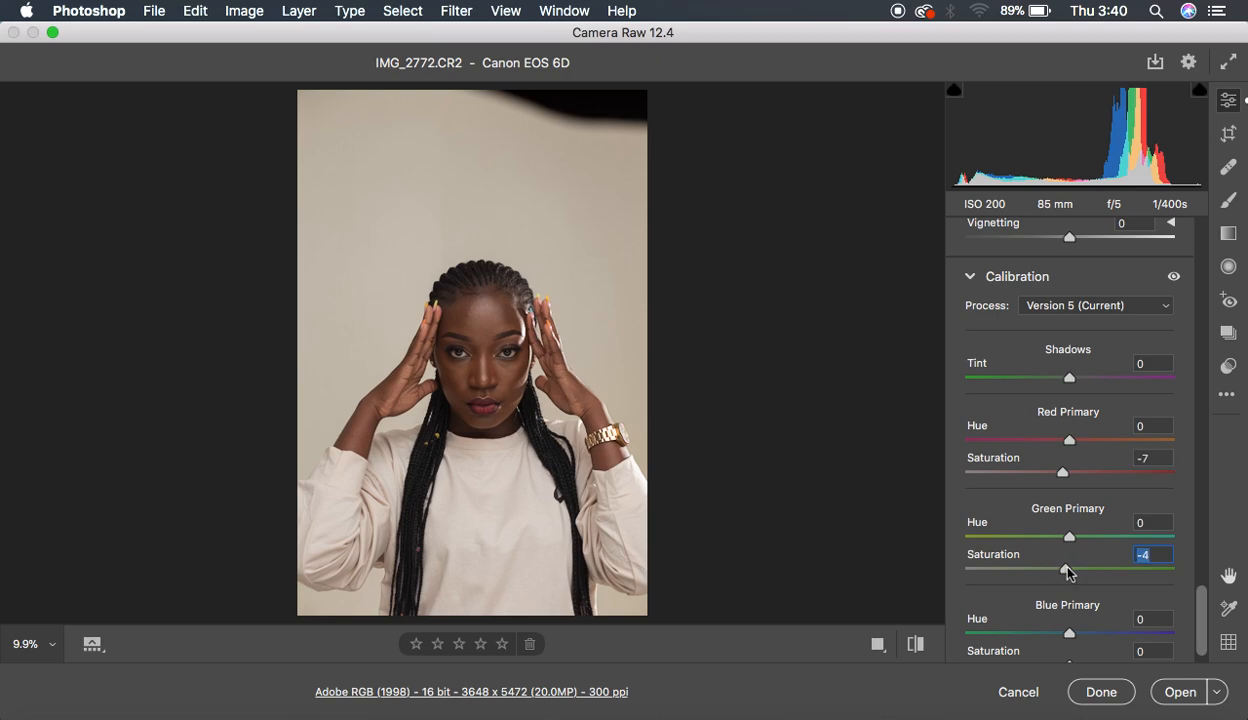
mouse_move(1069, 446)
mouse_down()
mouse_move(1054, 446)
mouse_move(1067, 441)
mouse_up()
click(915, 643)
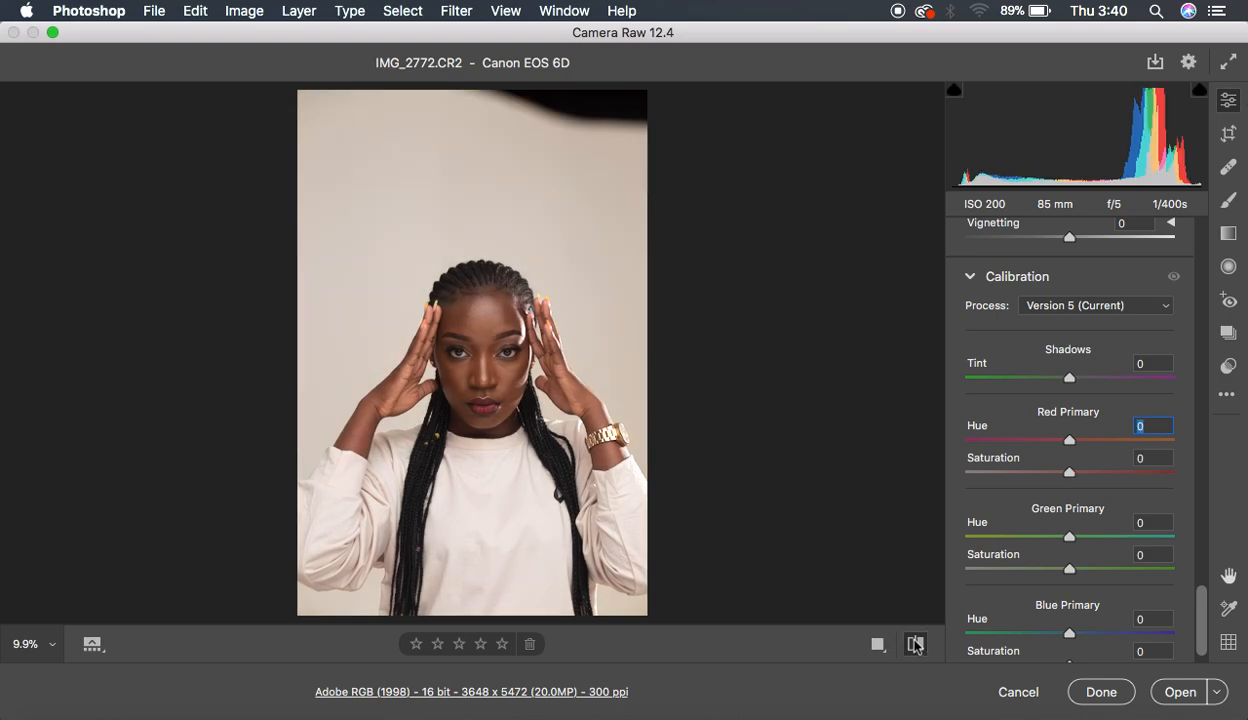
click(915, 644)
click(915, 644)
click(915, 644)
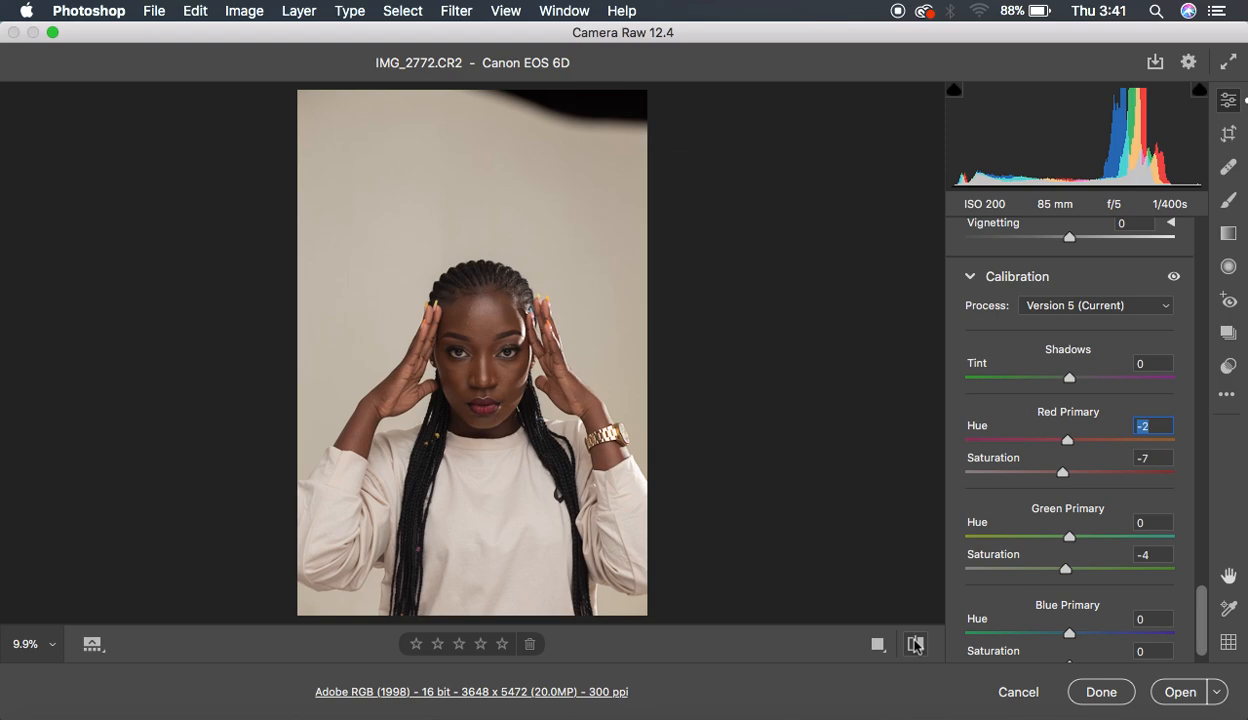
Open the developed raw photo in Photoshop as a smart object
key(shift)
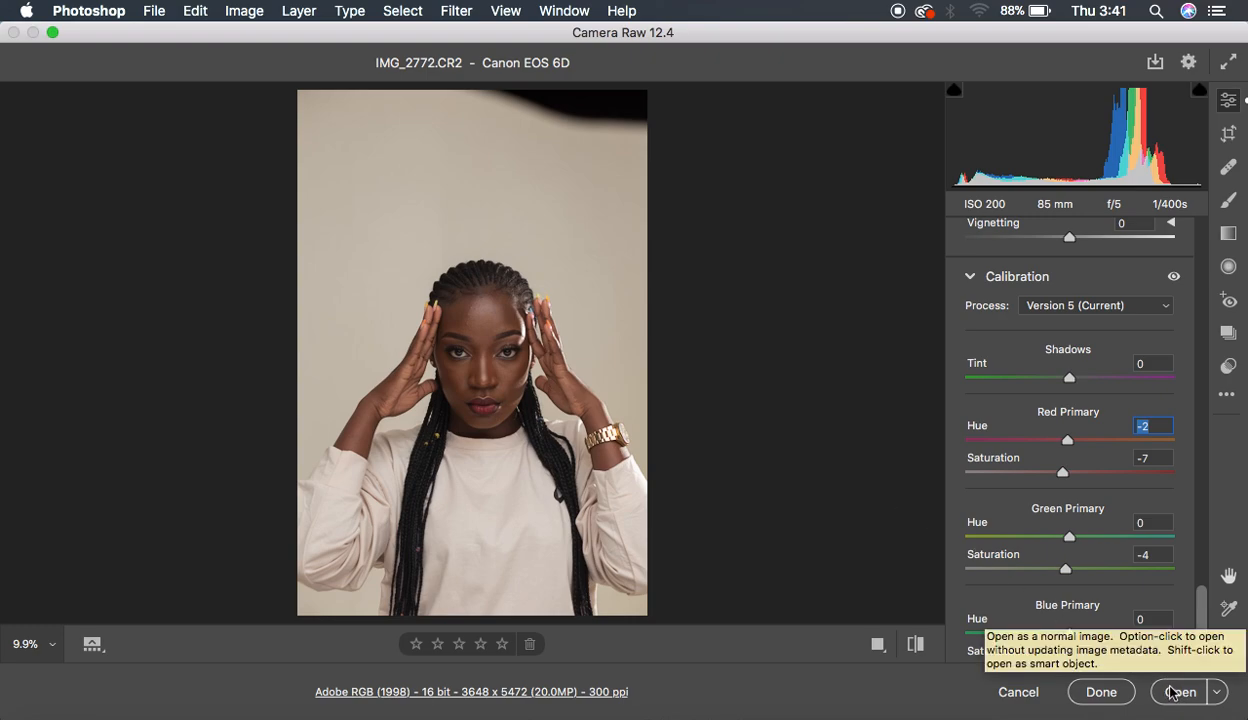
key(shift)
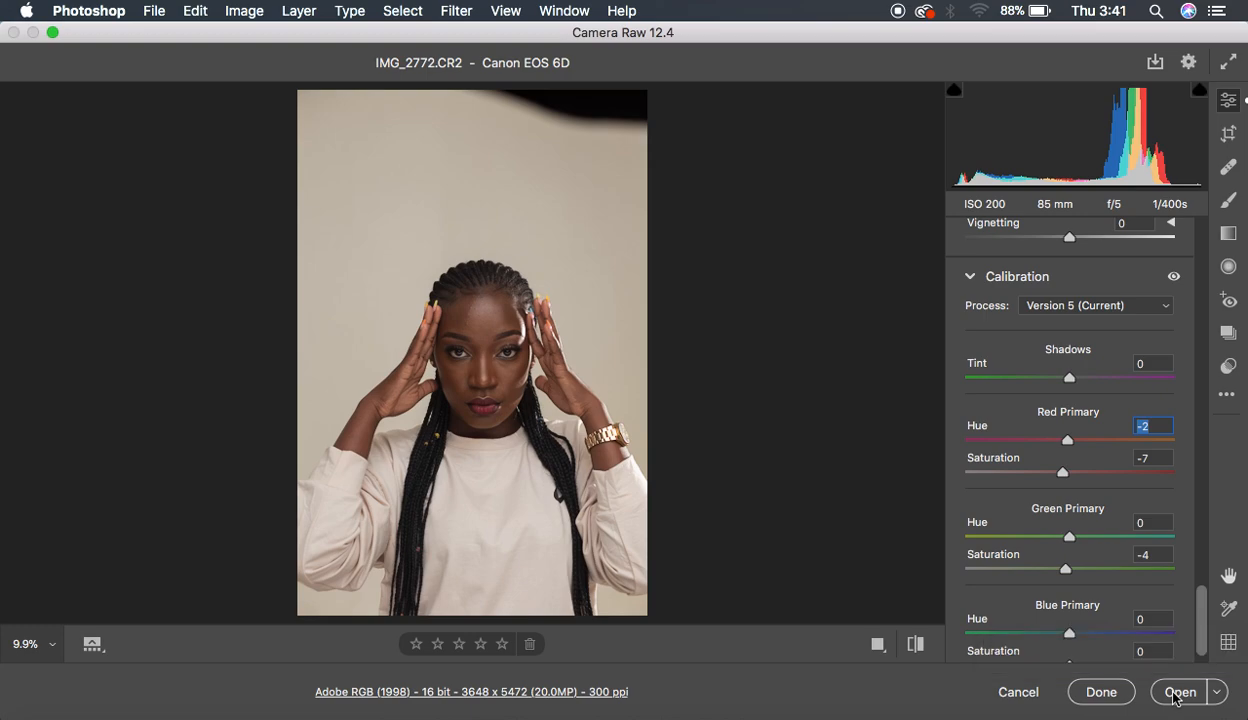
key(shift)
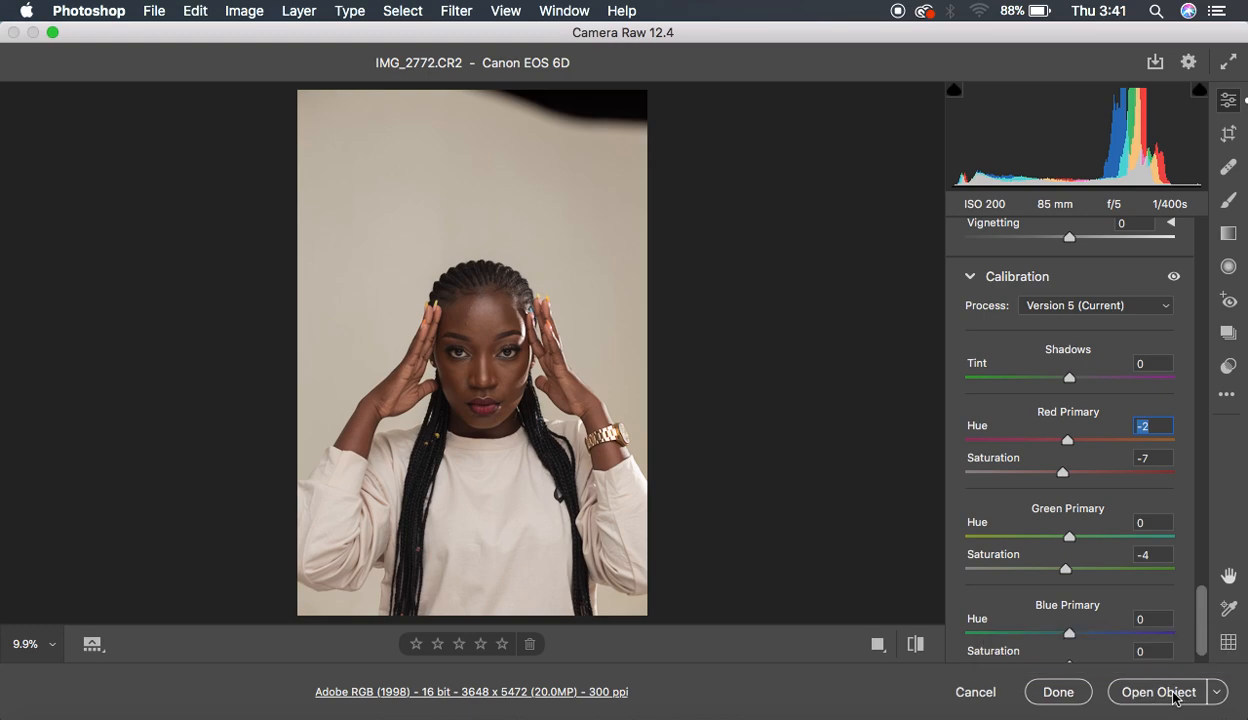
shift+click(1175, 697)
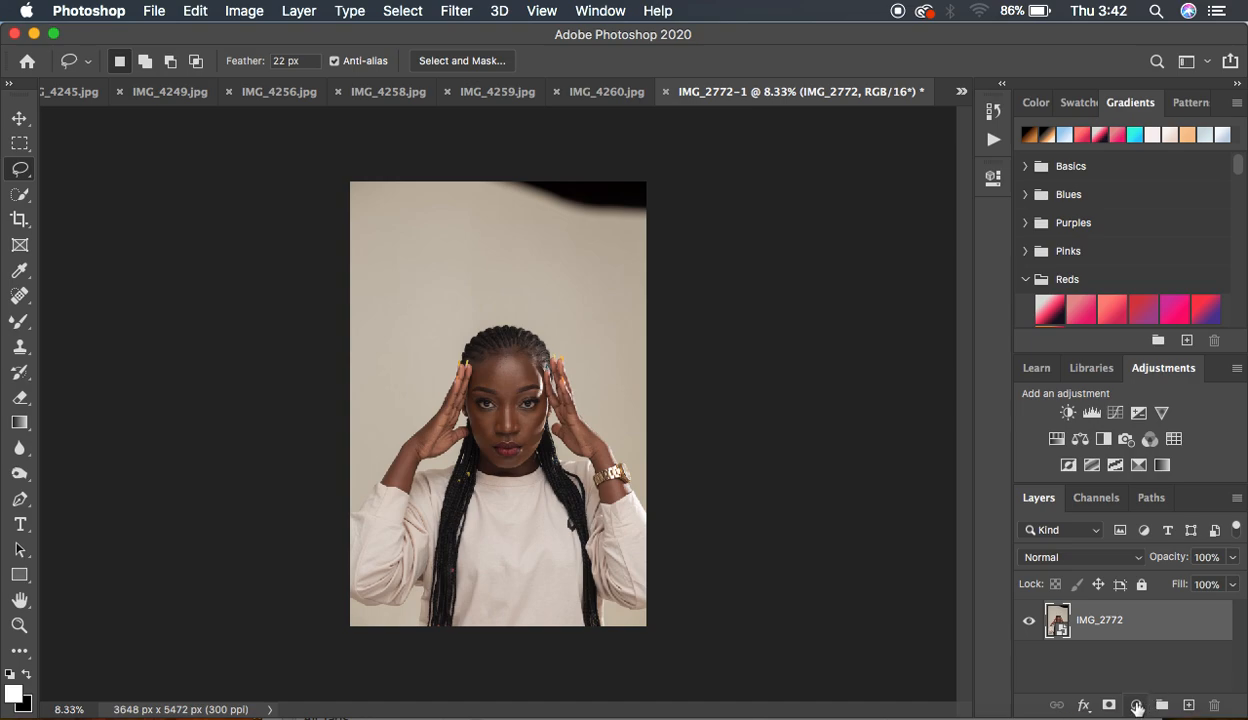
Add a Black & White adjustment layer above the photo with the Multiply blend mode and collapse its properties
click(1137, 705)
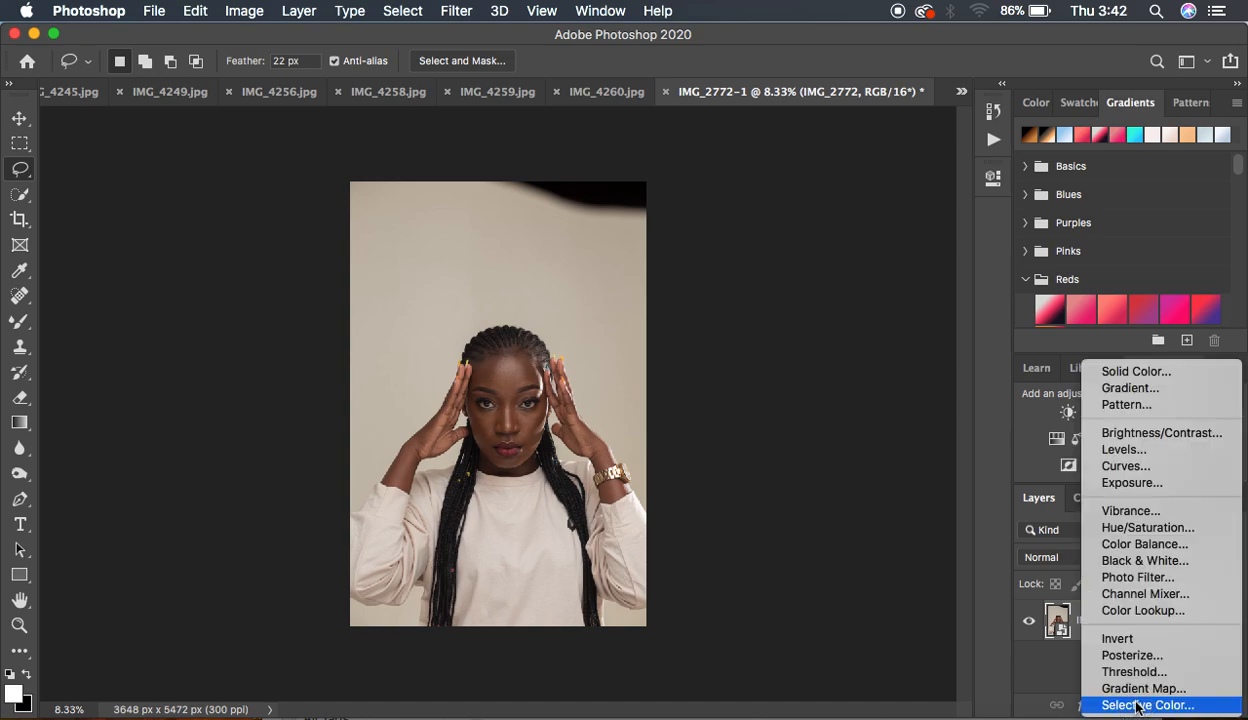
click(1143, 561)
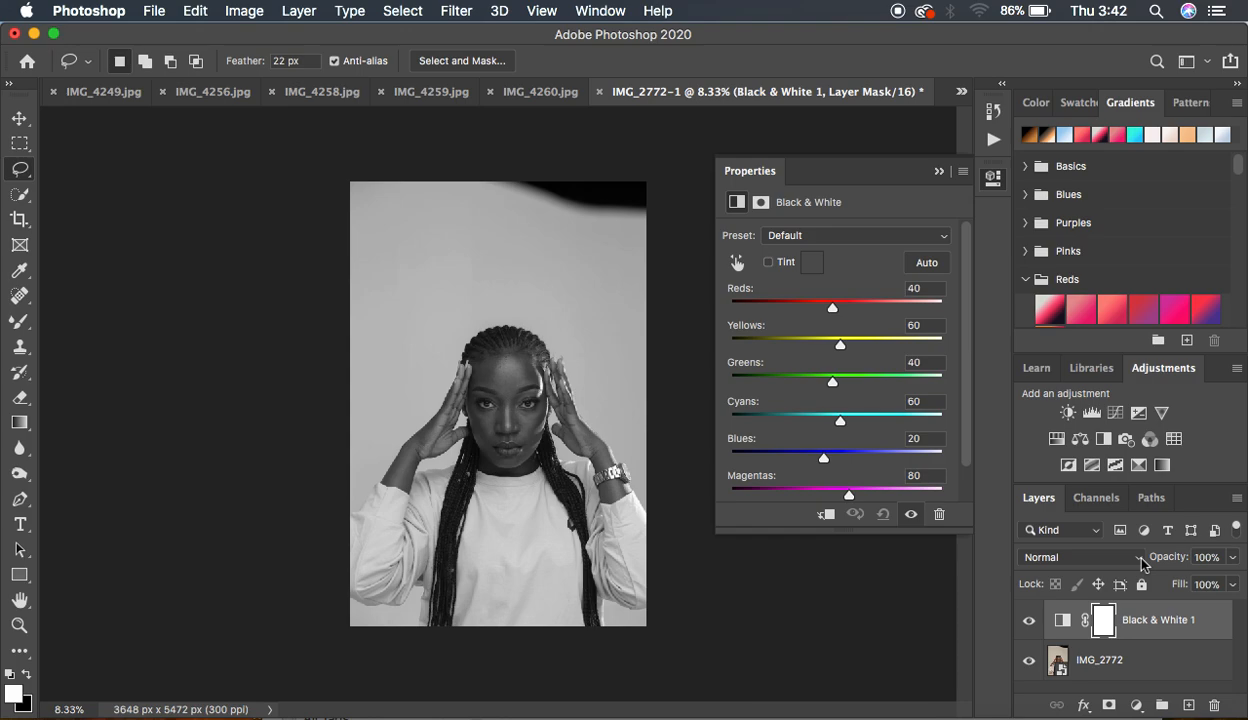
click(1078, 557)
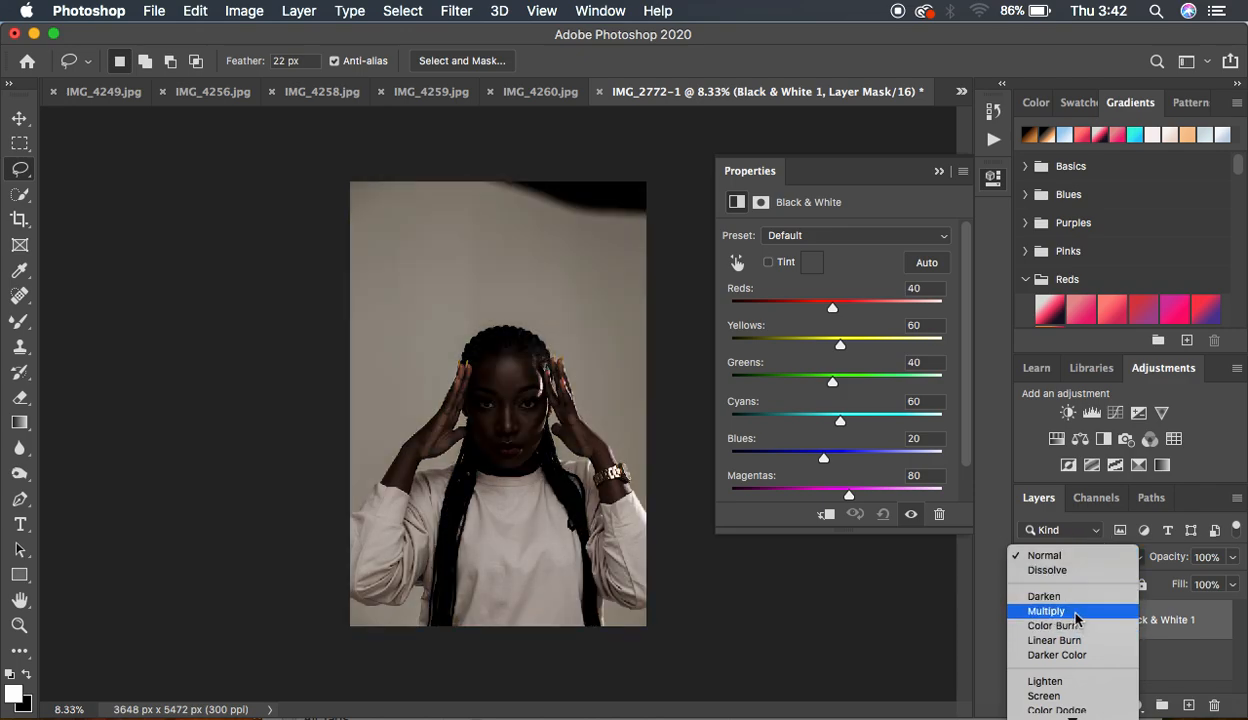
click(1076, 613)
click(938, 172)
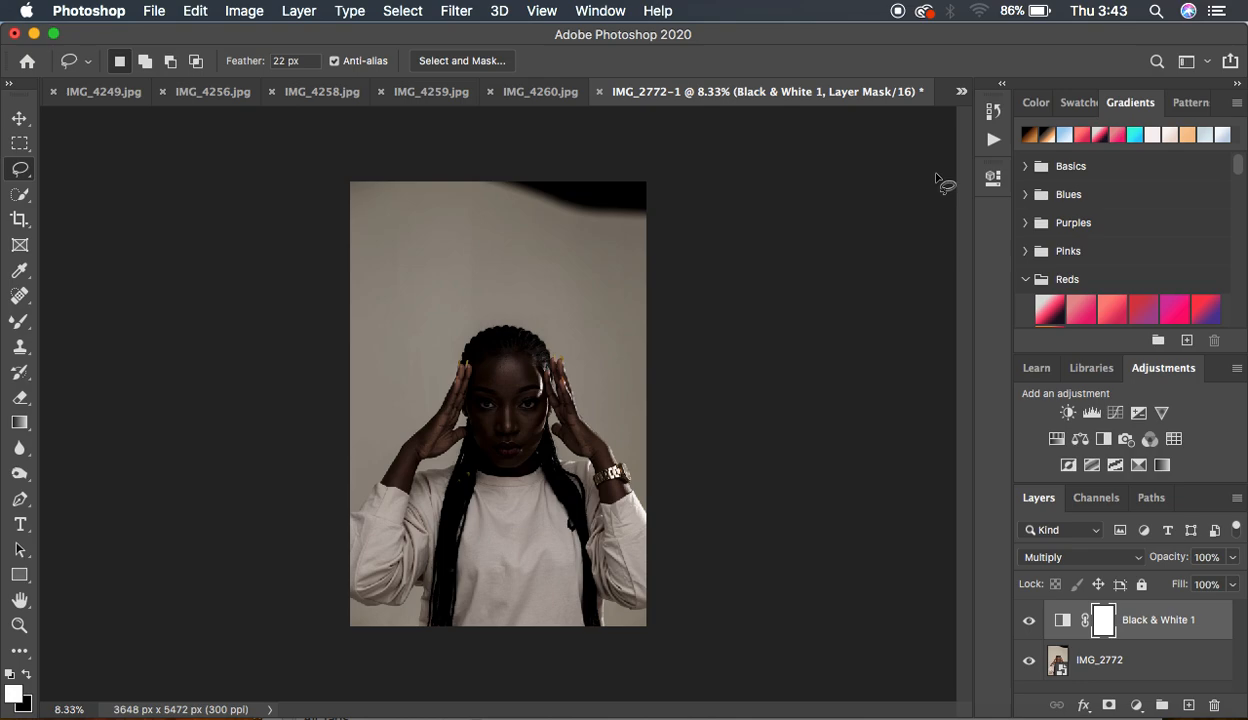
Lower the first Black & White layer's opacity to 18% and compare the image with and without it
click(1233, 557)
drag(1232, 581, 1160, 585)
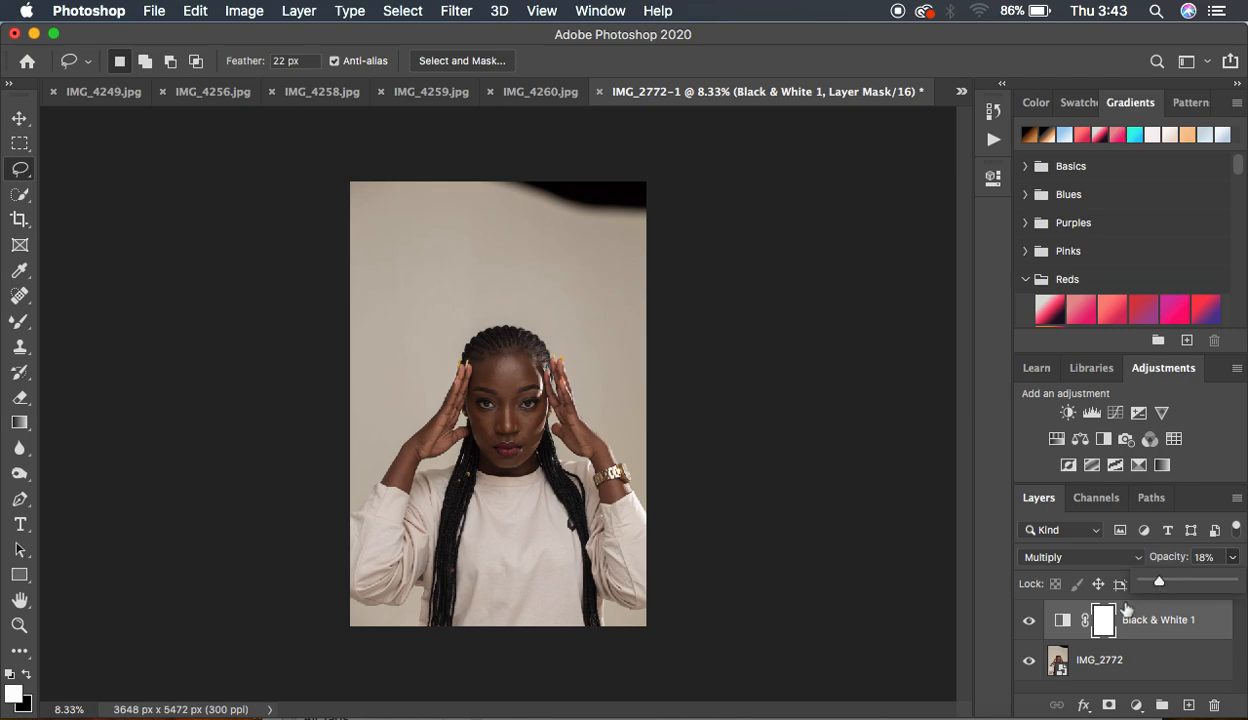
click(1029, 620)
click(1029, 620)
click(1028, 622)
click(1028, 622)
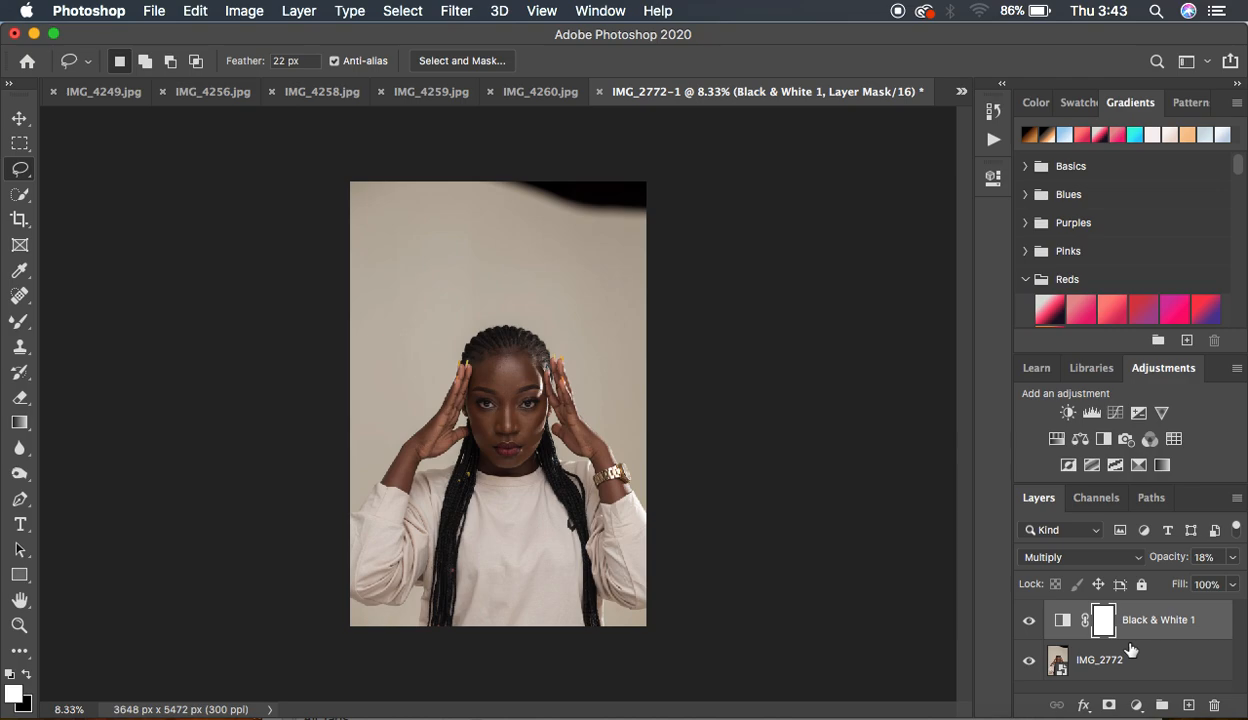
Add a second Black & White adjustment layer at 14% opacity in Normal mode and set its Reds to 96
click(1136, 705)
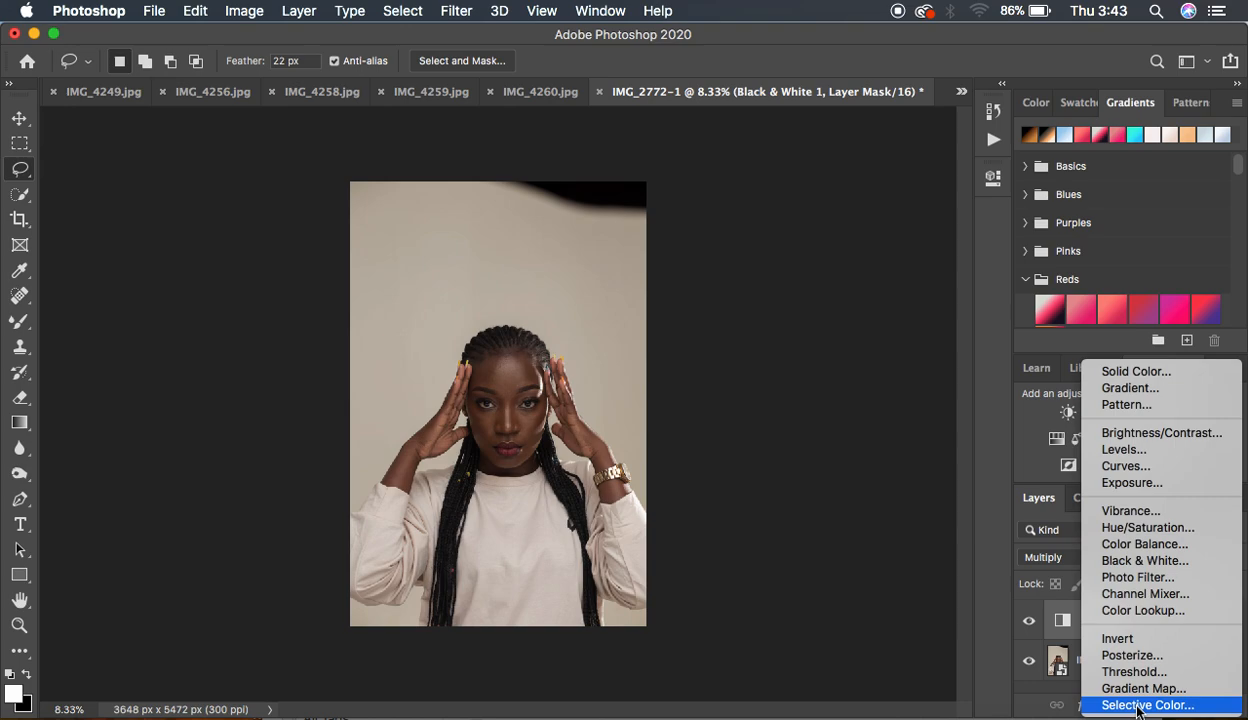
click(1129, 561)
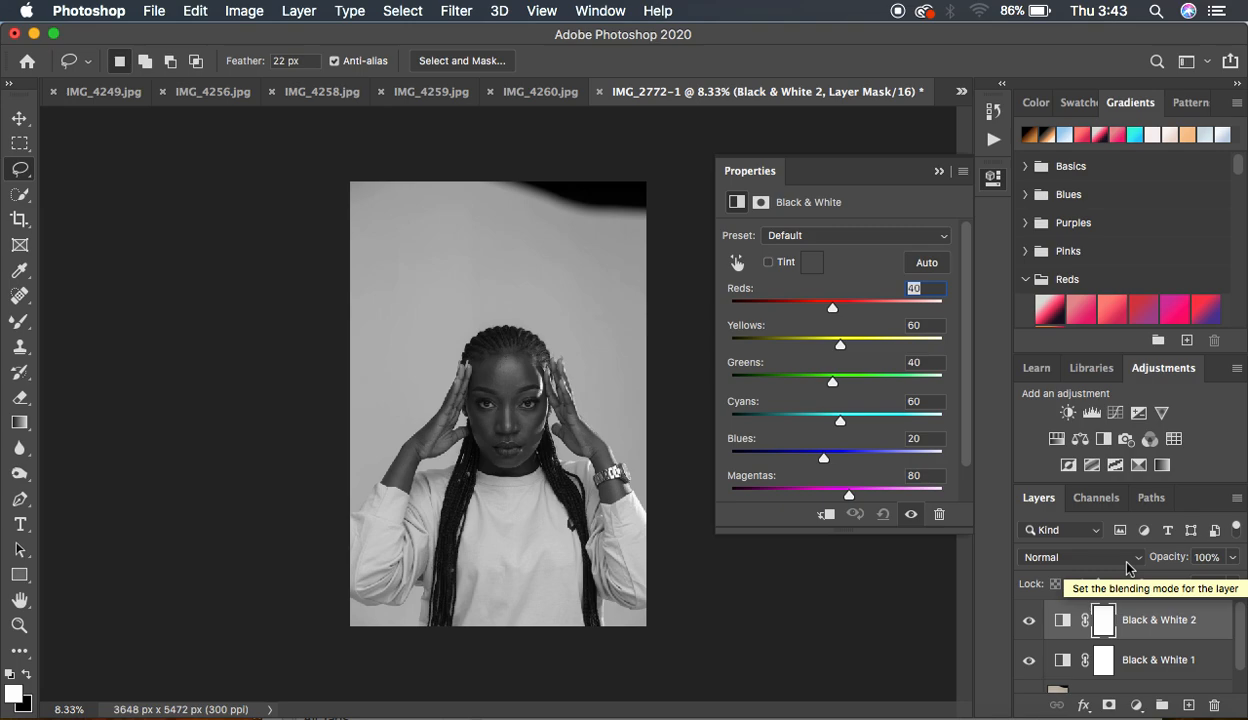
click(1233, 559)
drag(1188, 580, 1156, 583)
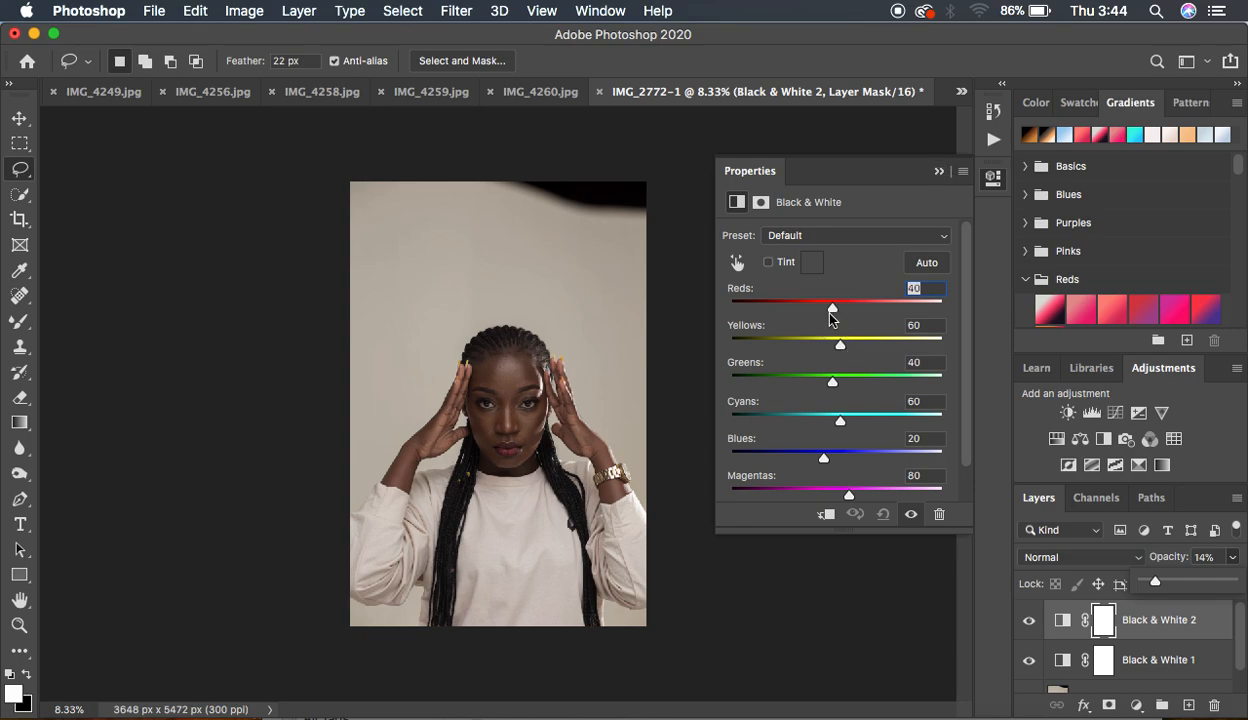
drag(832, 307, 857, 313)
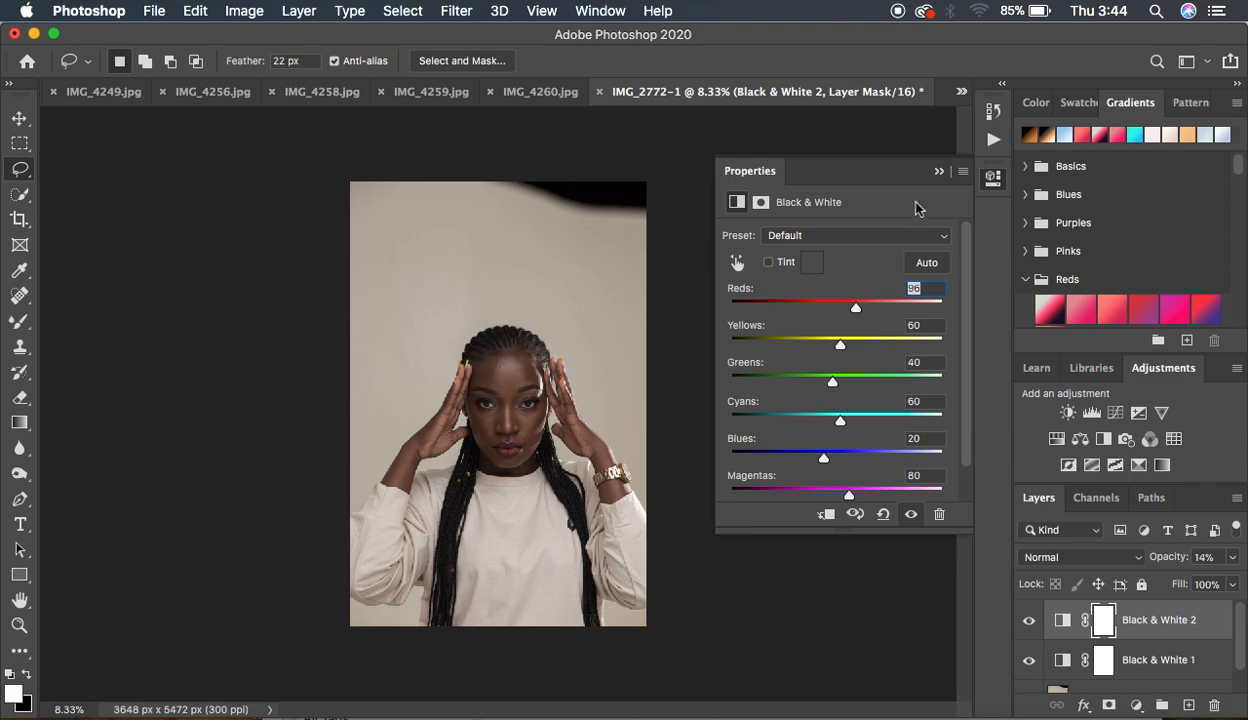
click(939, 172)
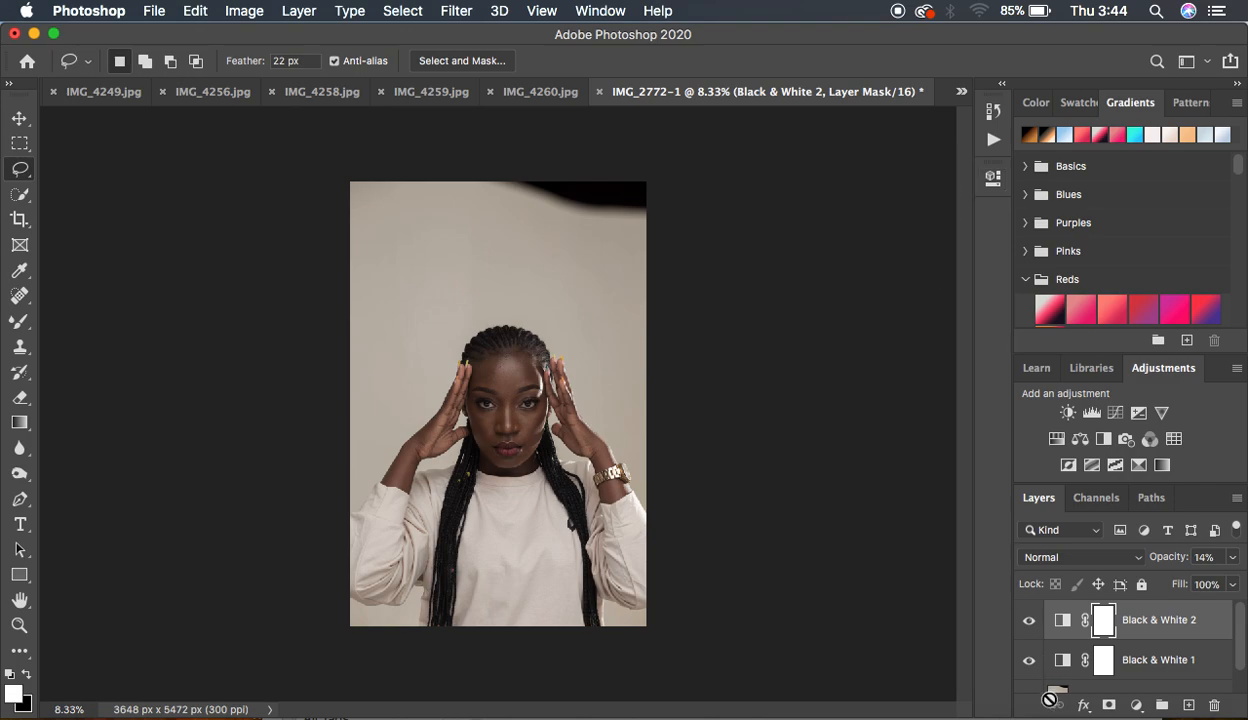
Compare the portrait with and without the second Black & White layer and inspect the skin tones more closely
click(1027, 624)
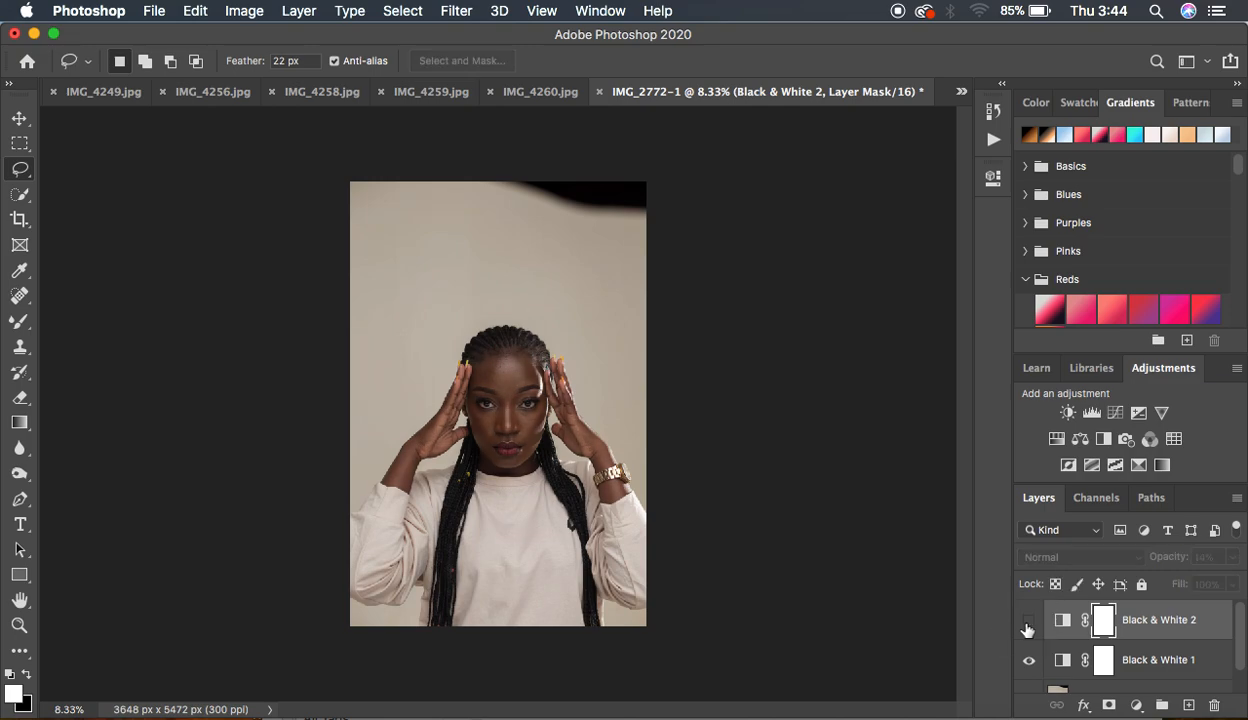
click(1027, 624)
click(1027, 624)
click(1027, 624)
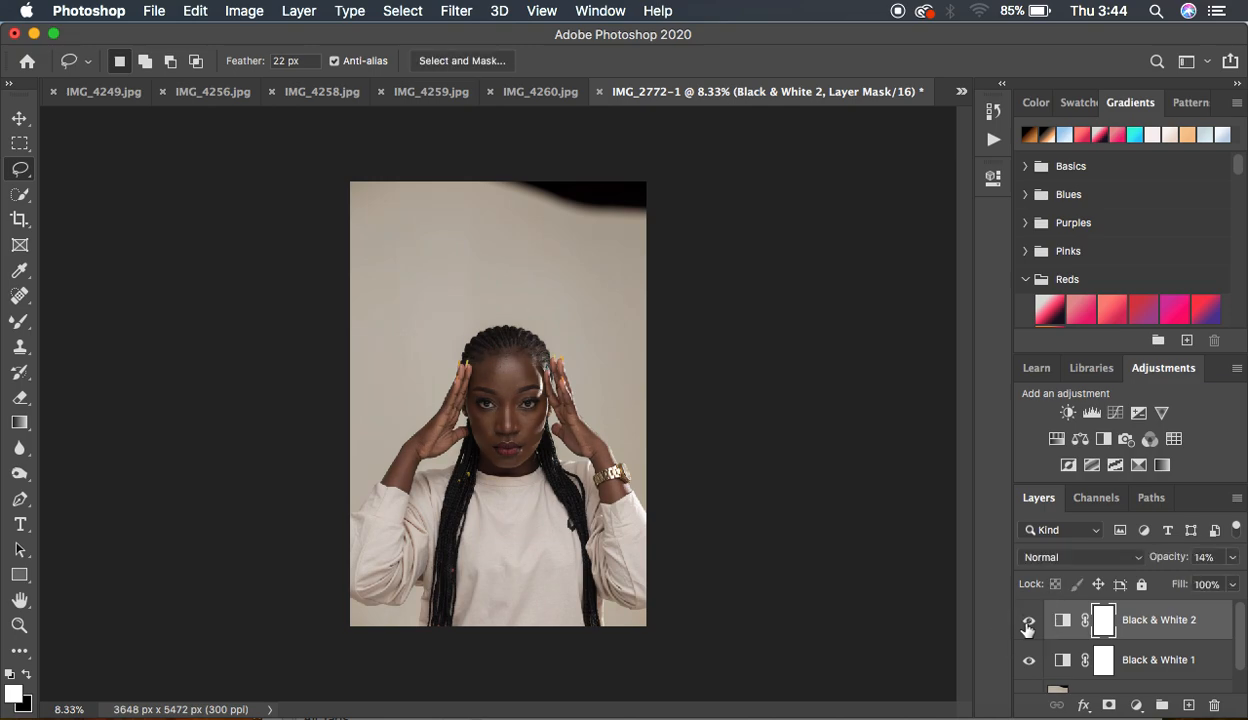
key(super+equal)
key(super+equal)
key(super+equal)
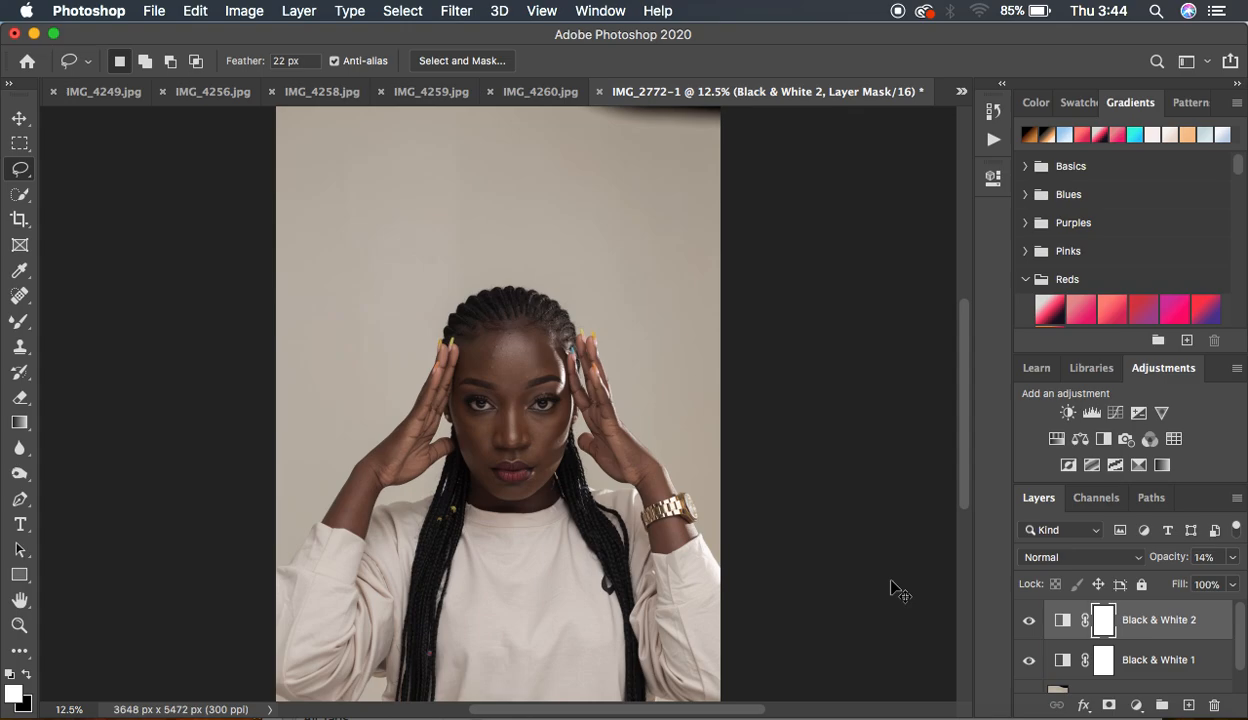
key(super+minus)
key(super+minus)
Add a third Black & White adjustment layer with the Multiply blend mode and 8% opacity
click(1136, 705)
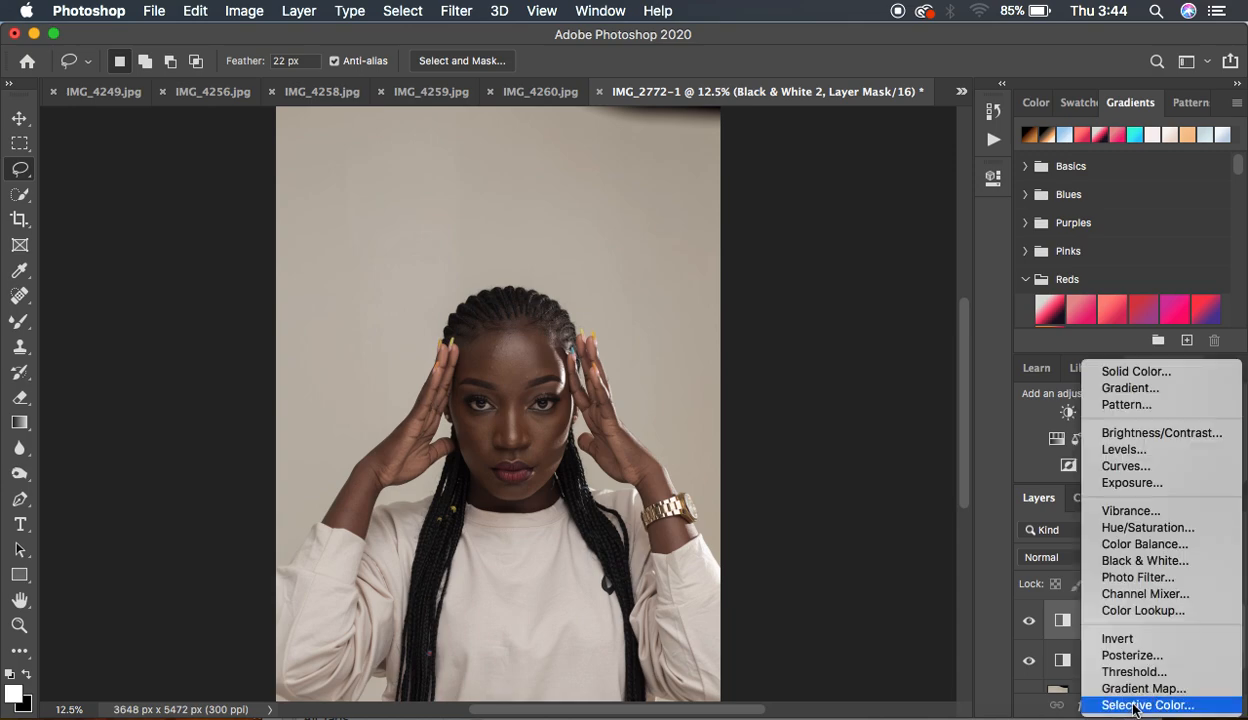
click(1128, 562)
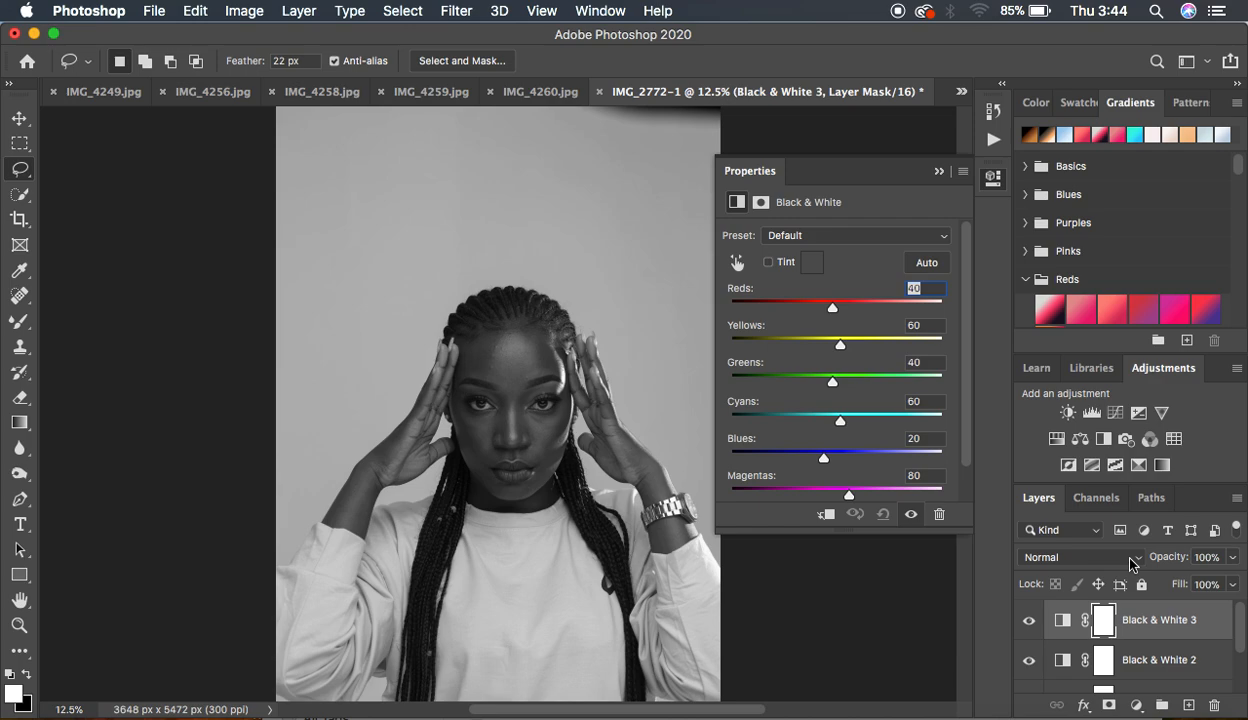
click(1110, 558)
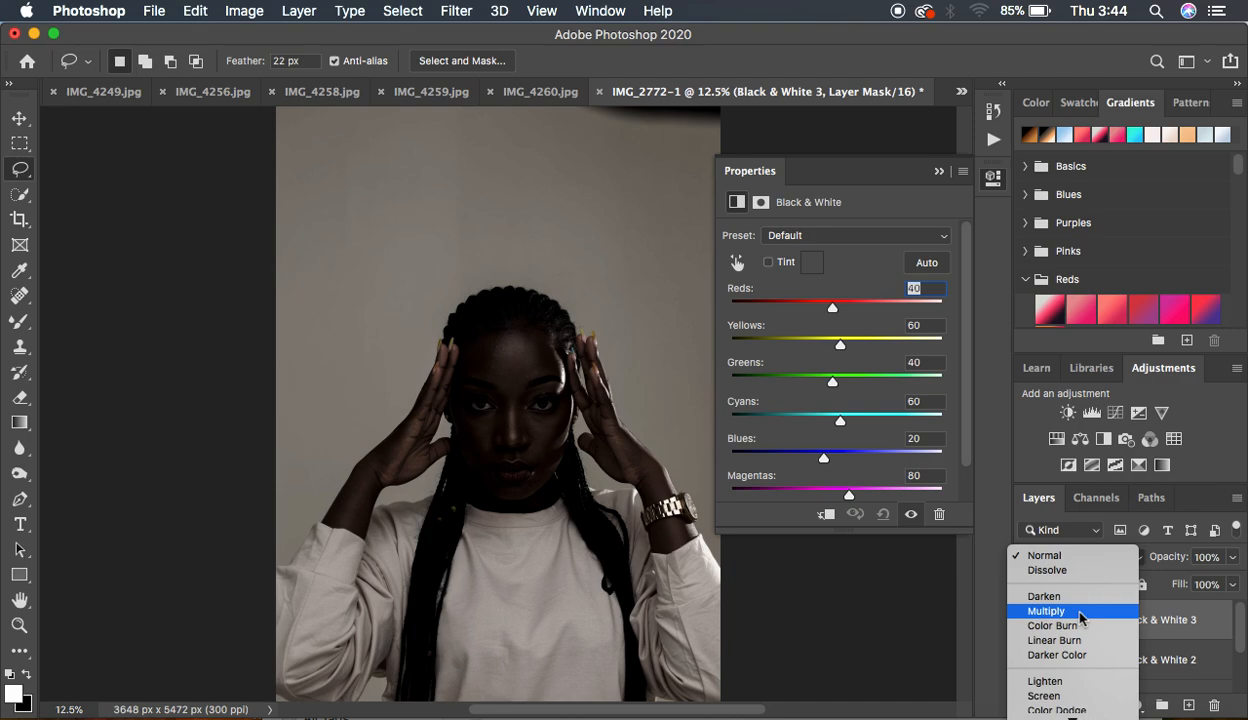
click(1080, 614)
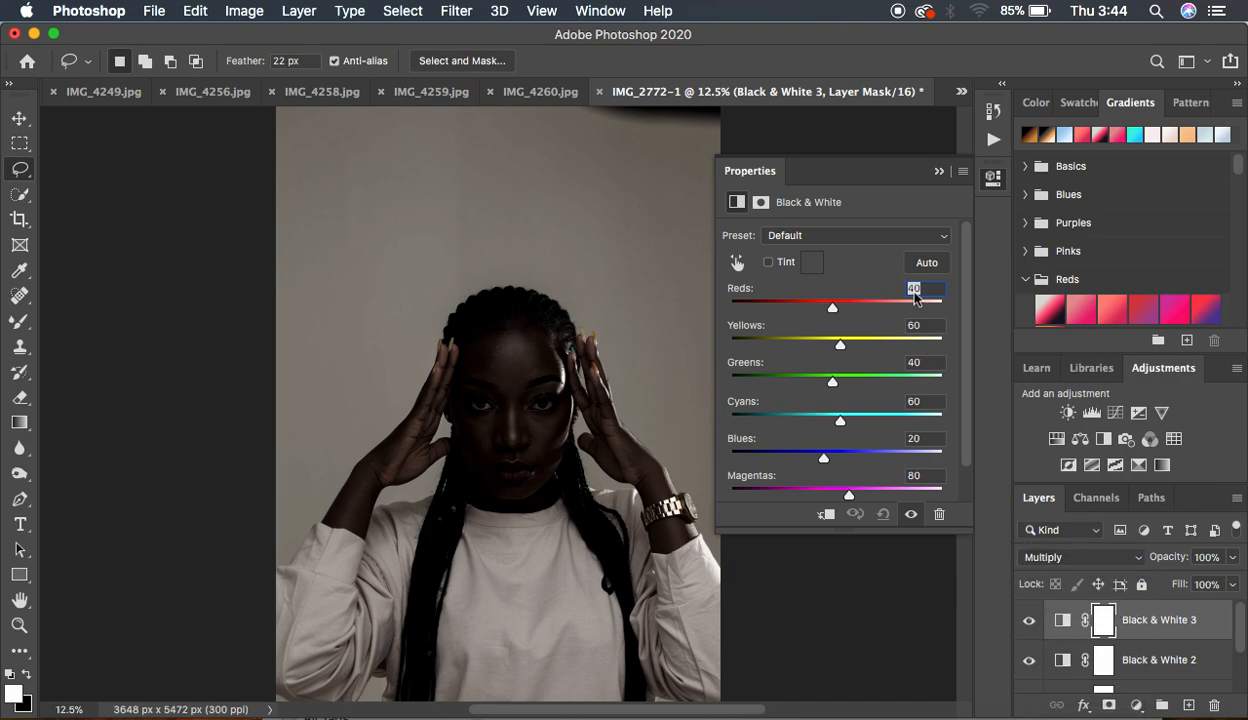
click(939, 170)
click(1231, 562)
drag(1192, 582, 1150, 586)
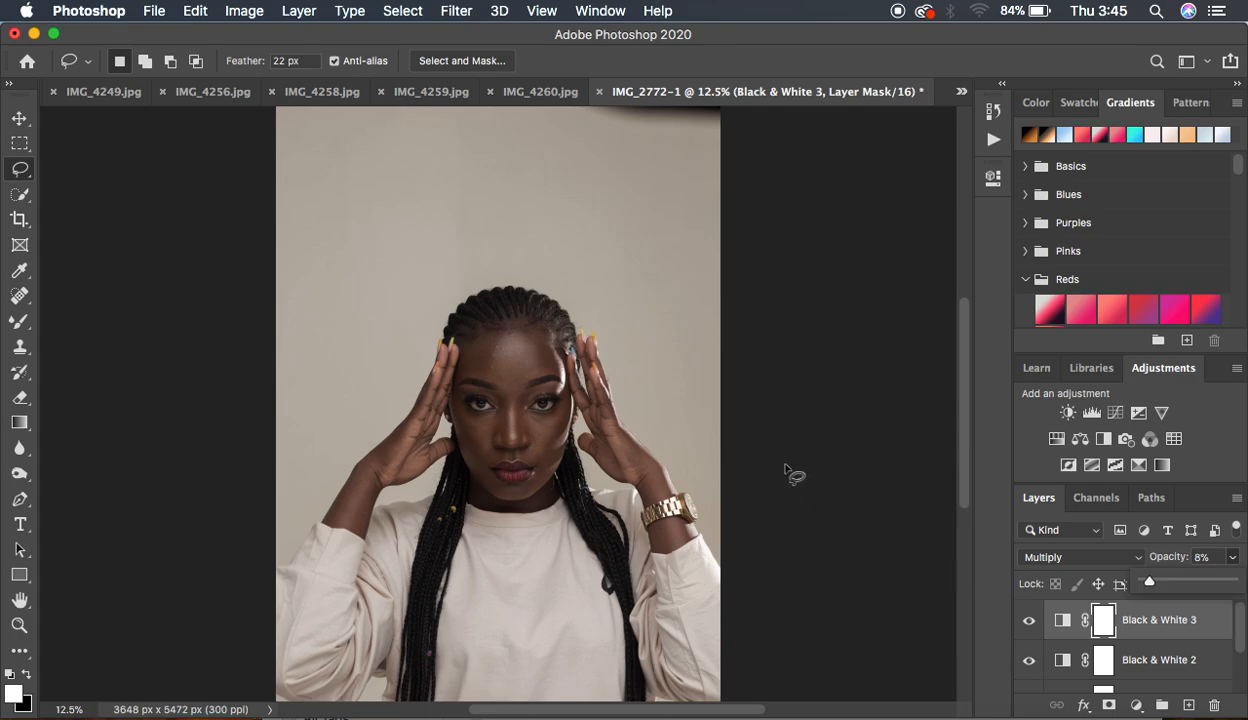
Examine the toning on the face and hands at close range and in the wider portrait
key(super+minus)
key(super+plus)
key(super+plus)
key(super+plus)
key(super+plus)
key(super+plus)
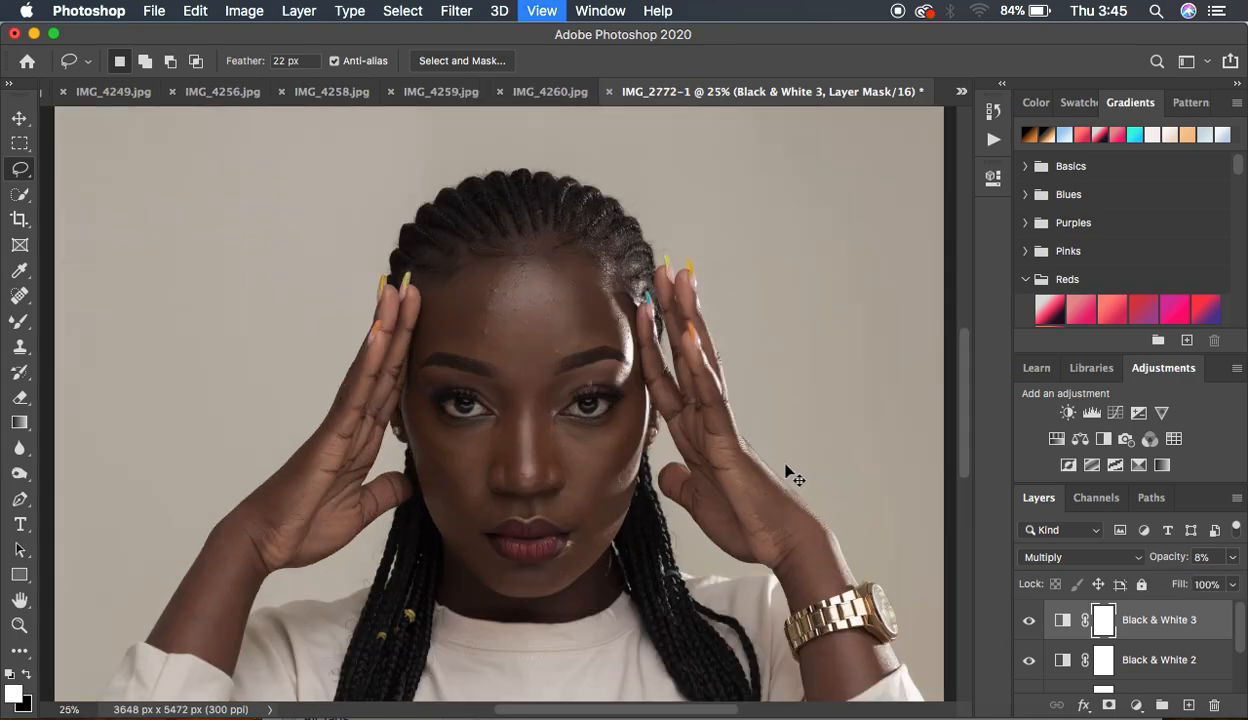
key(super+minus)
key(super+minus)
key(super+minus)
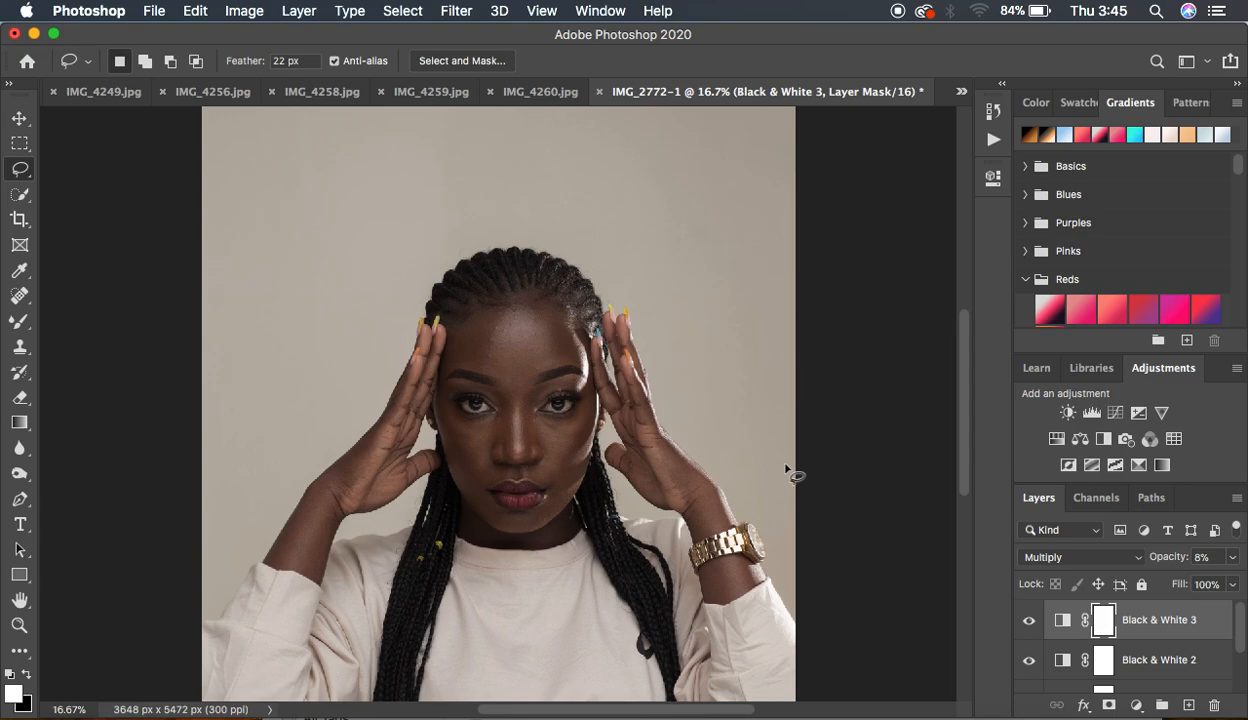
Add a Hue/Saturation adjustment layer, set the Yellows Saturation to -75 and compare the image with and without the effect
click(1136, 705)
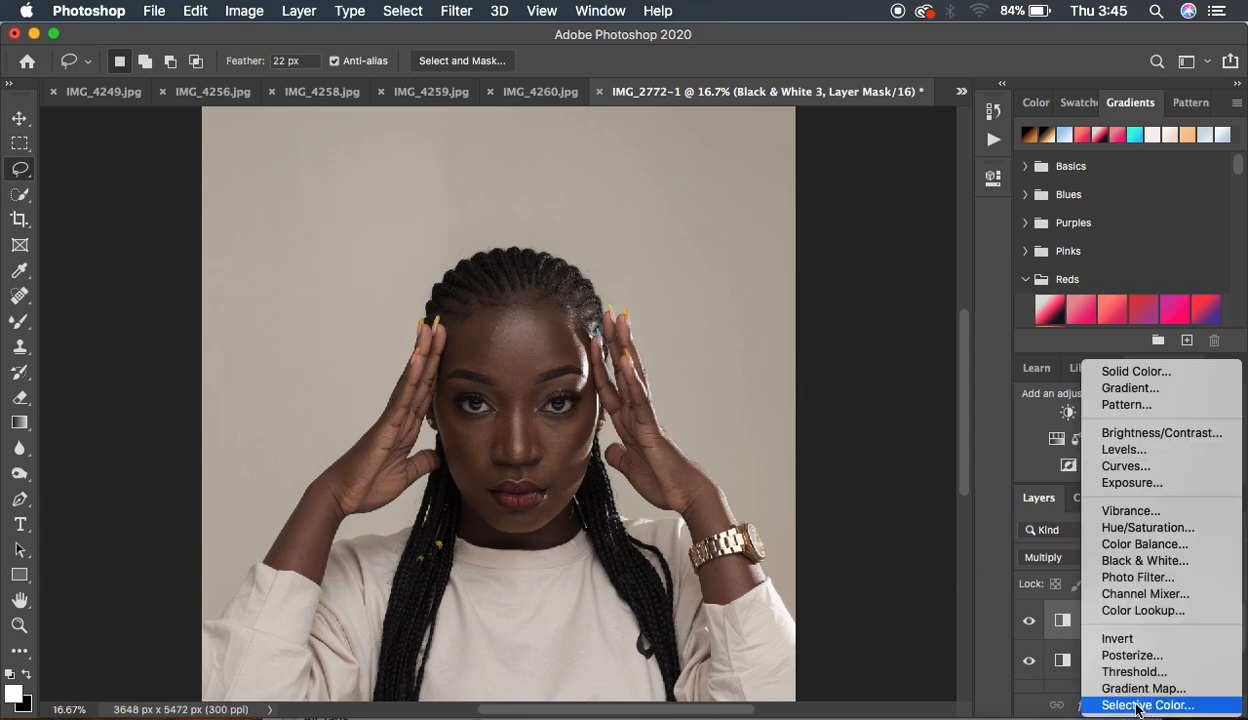
click(1131, 530)
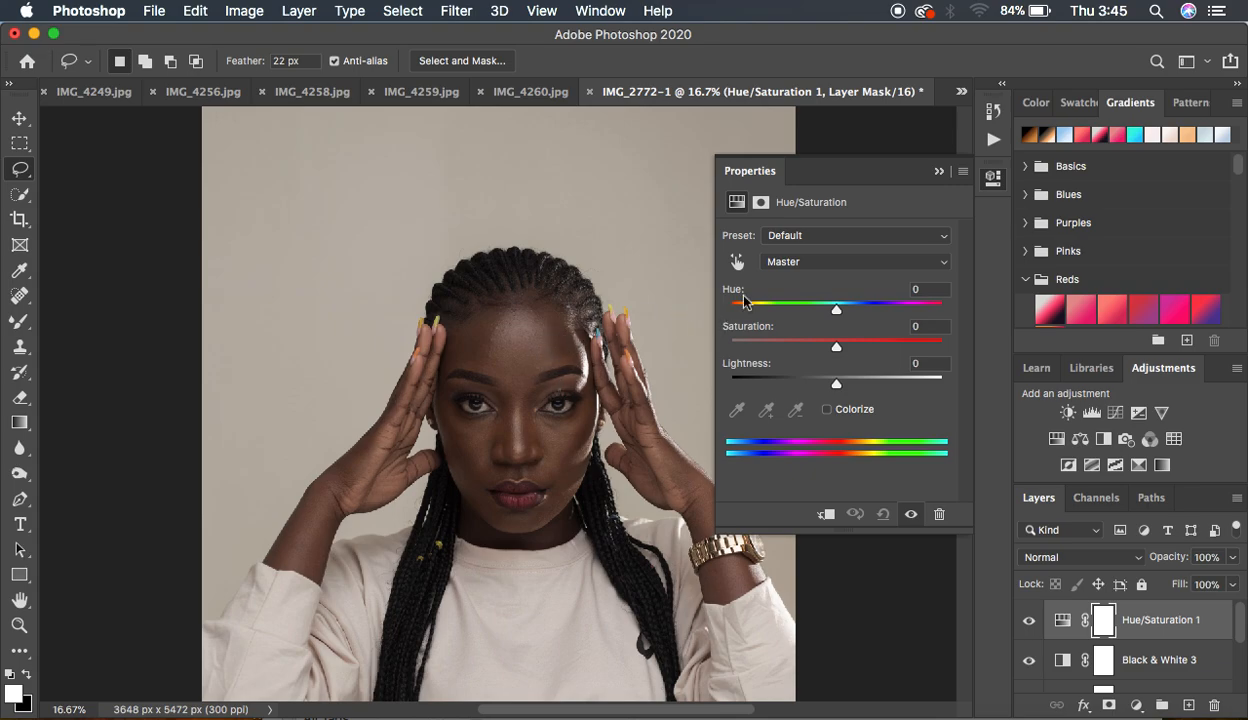
click(787, 258)
click(808, 290)
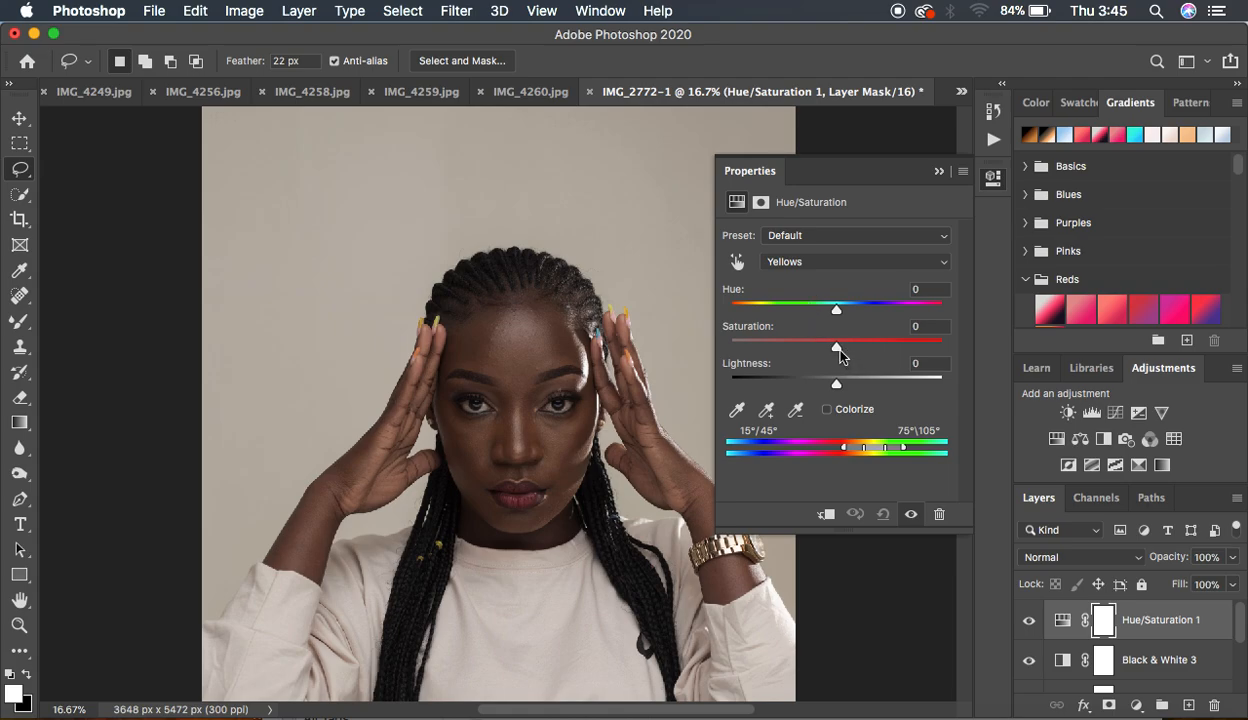
drag(836, 348, 752, 347)
drag(749, 347, 757, 345)
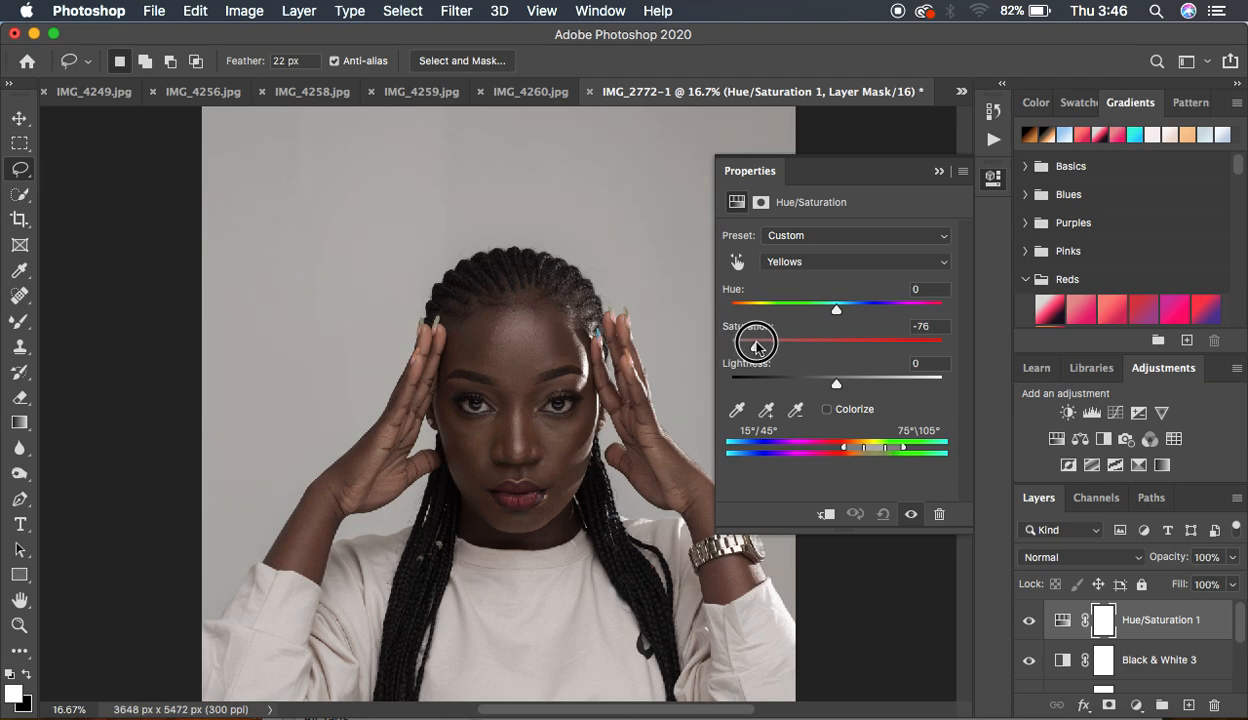
click(910, 514)
click(910, 515)
click(910, 515)
click(910, 515)
click(908, 513)
click(909, 514)
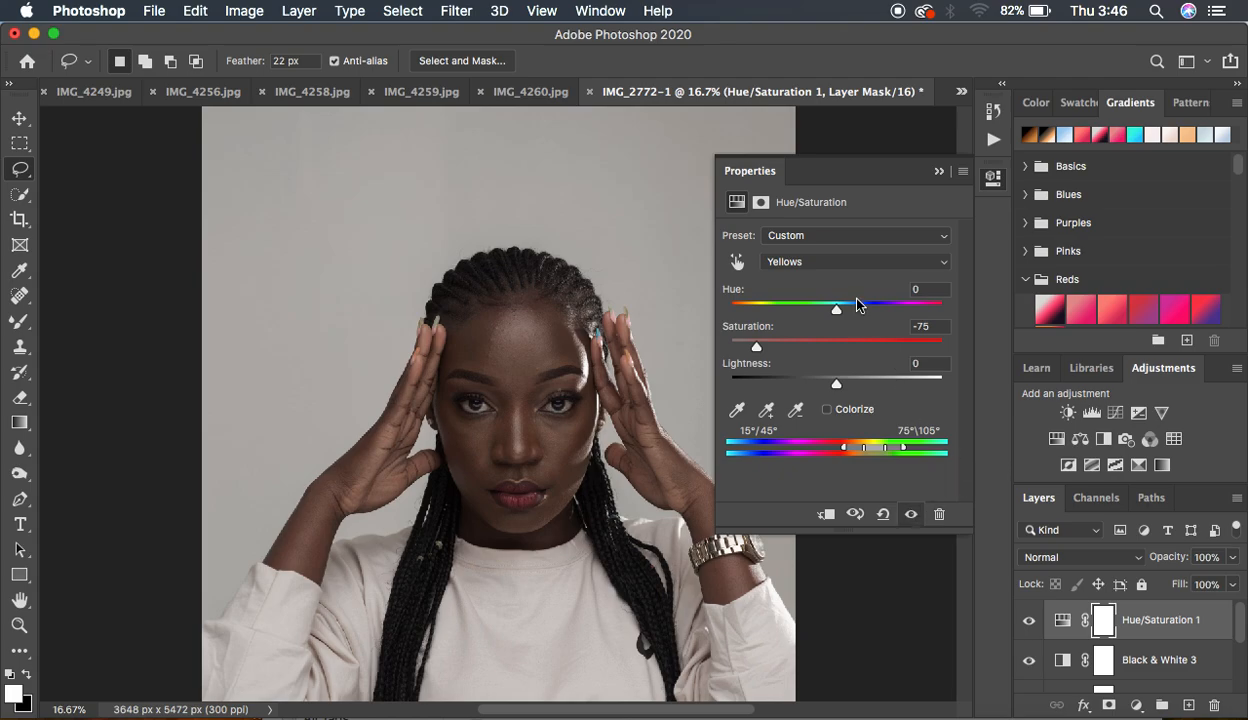
Set the Reds Saturation to -12 in the Hue/Saturation layer and check its effect on the whole portrait
click(823, 266)
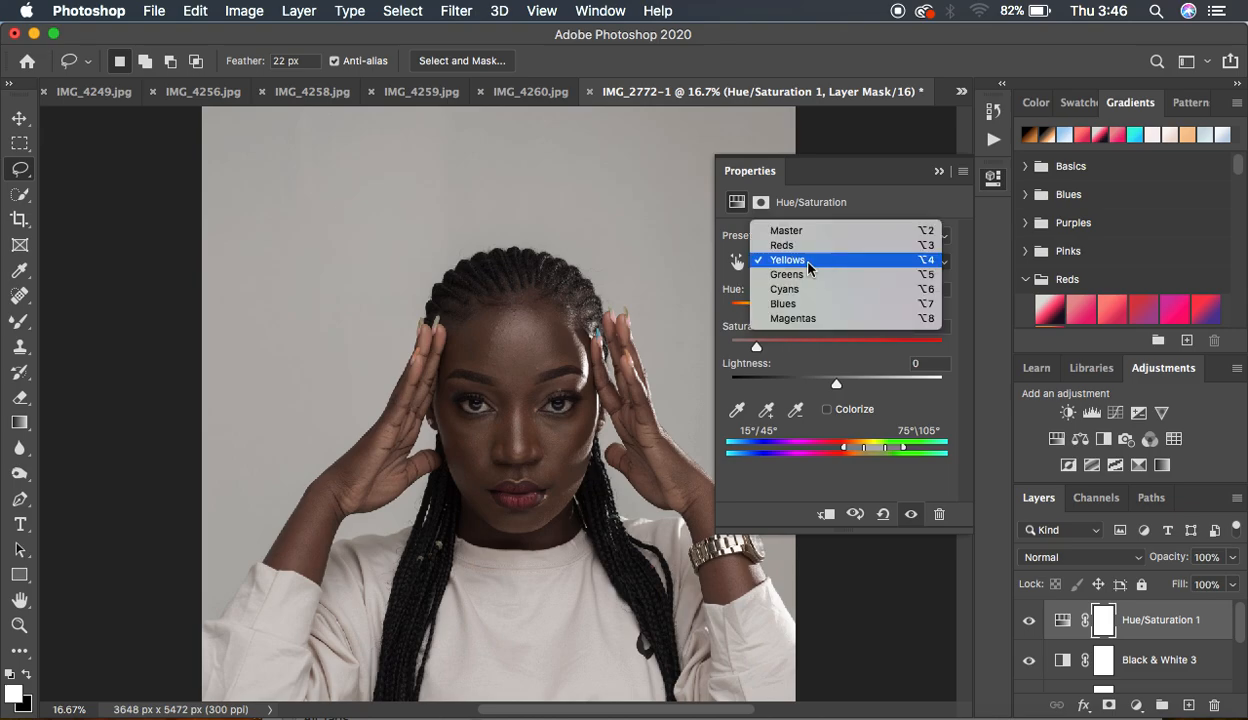
click(801, 250)
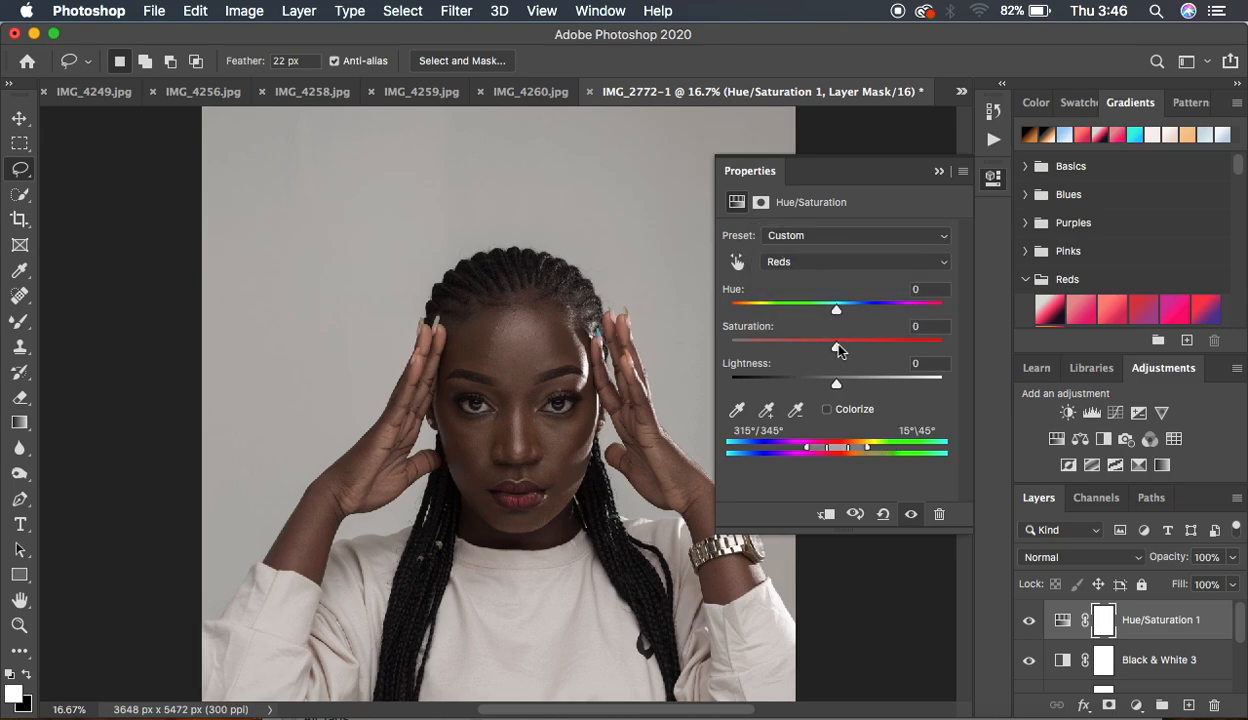
mouse_move(820, 345)
mouse_down()
mouse_move(835, 347)
mouse_move(821, 349)
mouse_up()
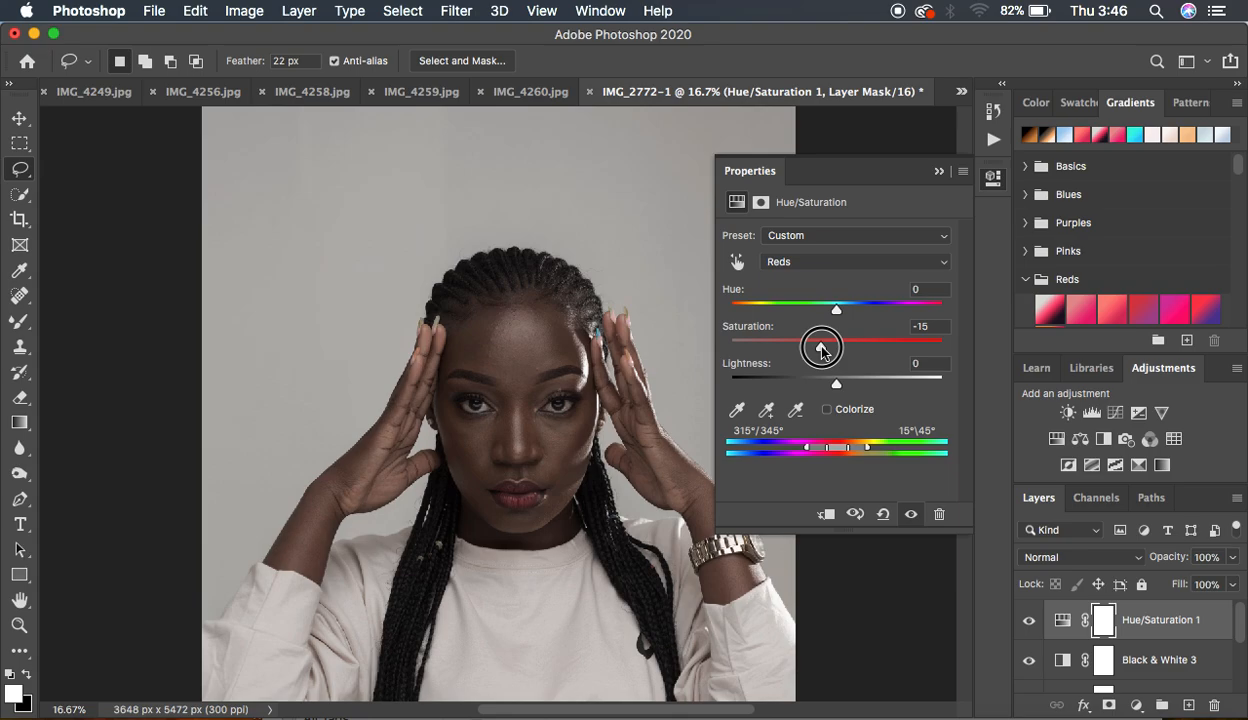
drag(821, 348, 824, 348)
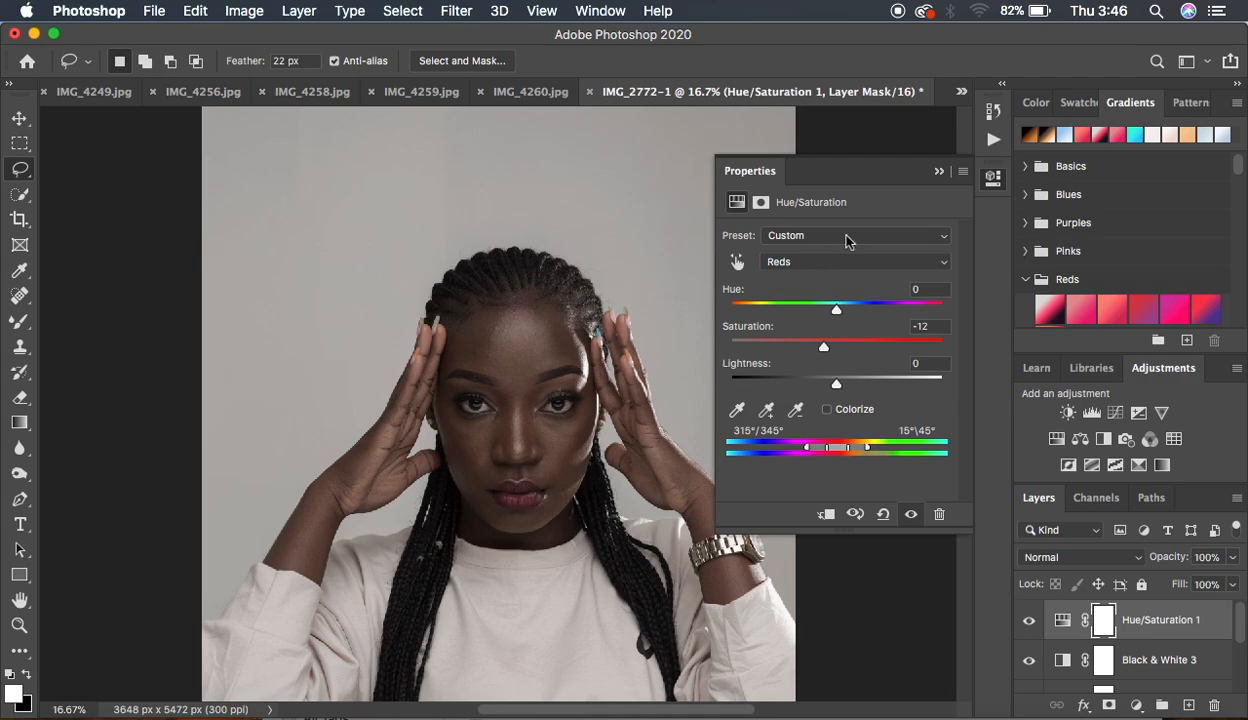
click(938, 173)
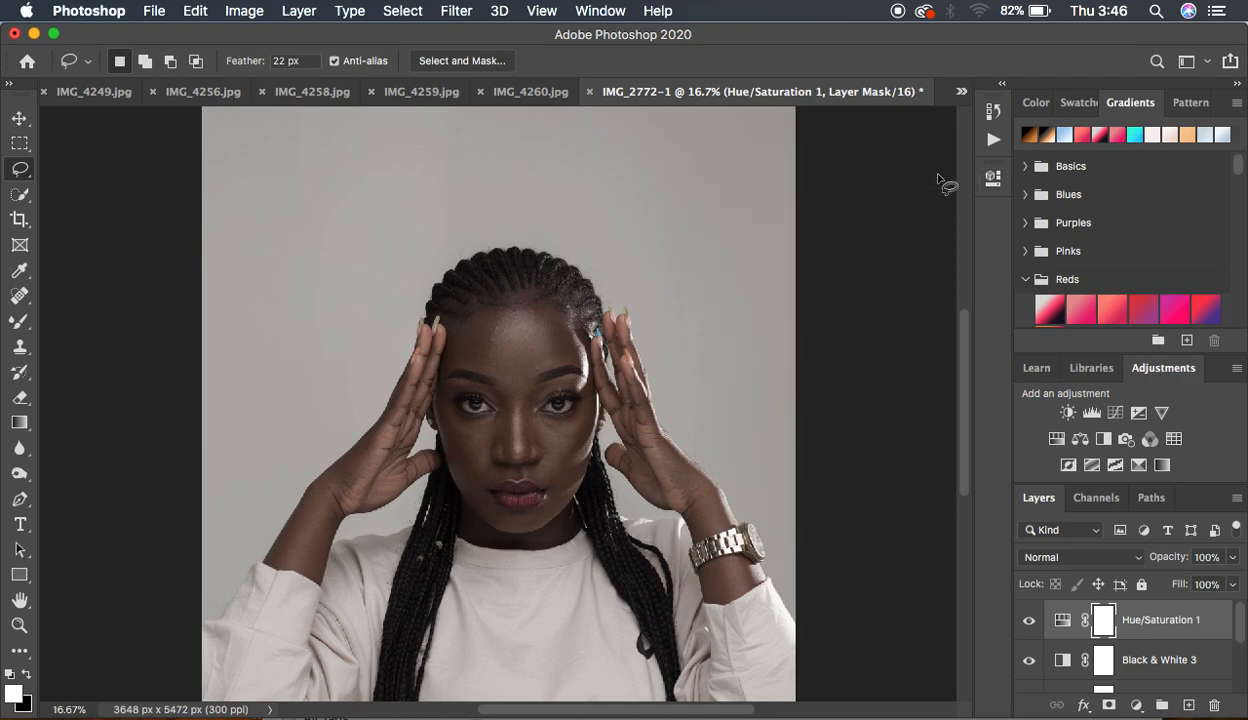
click(1029, 622)
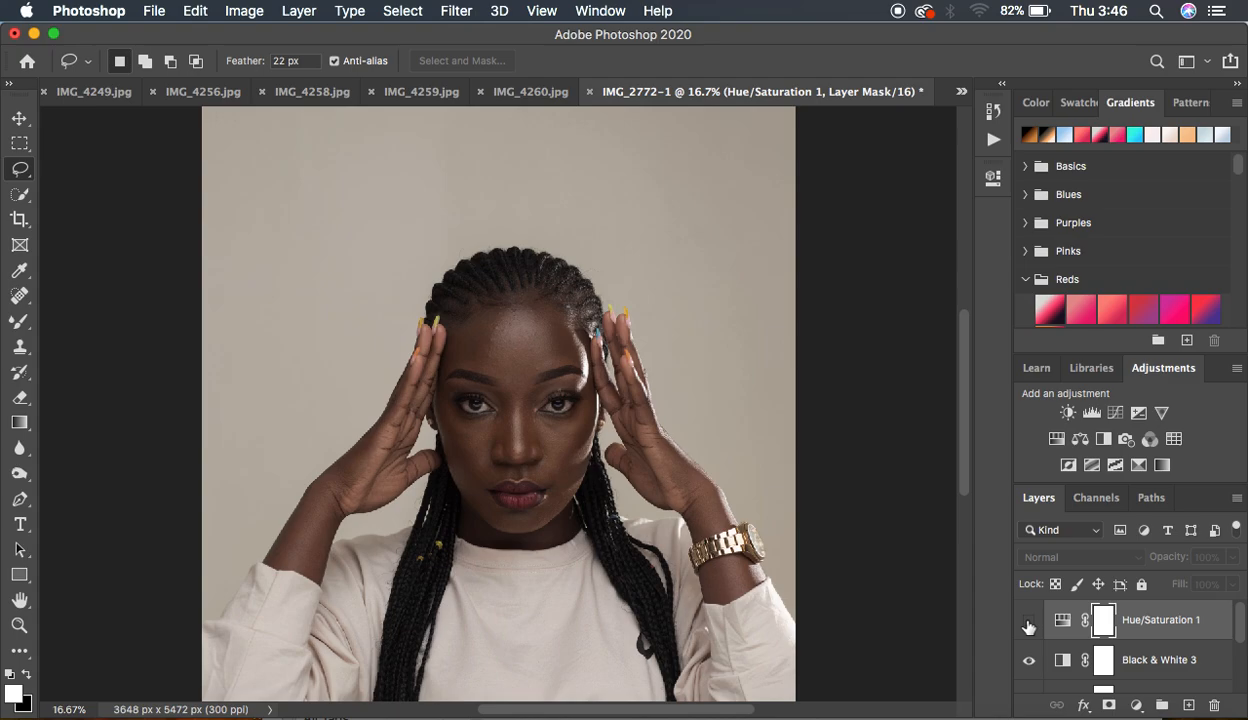
click(1029, 622)
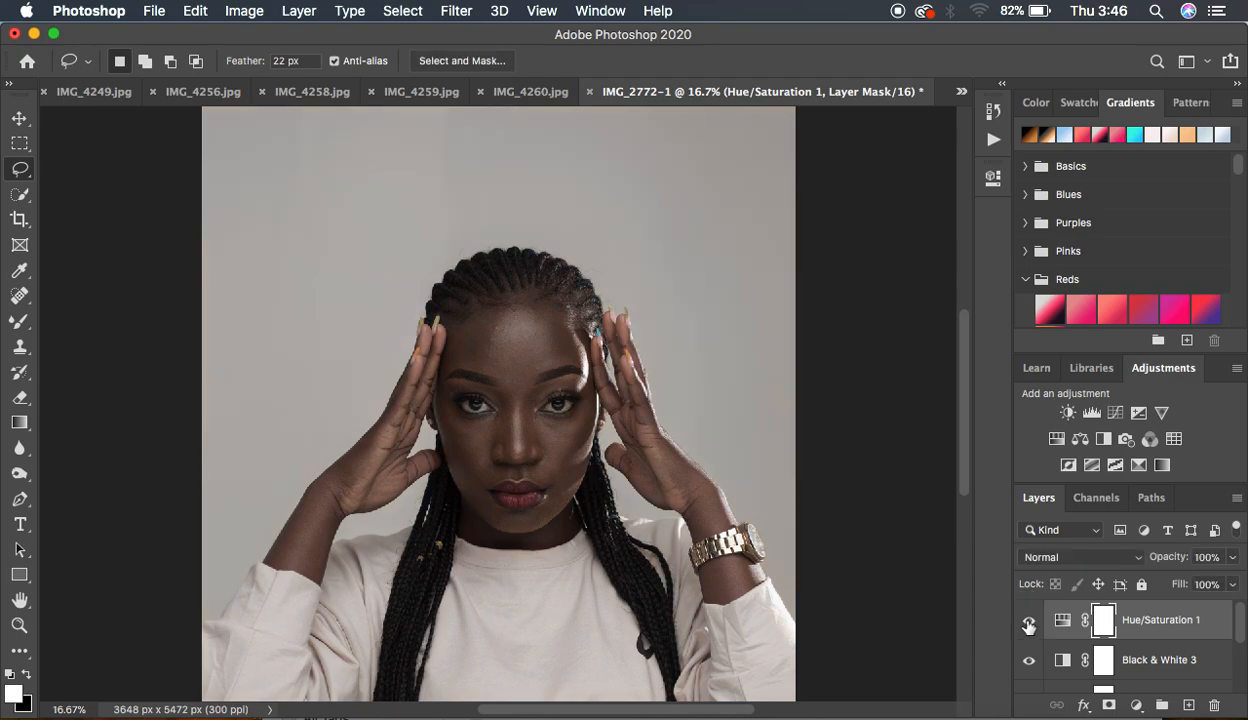
key(super+minus)
key(super+minus)
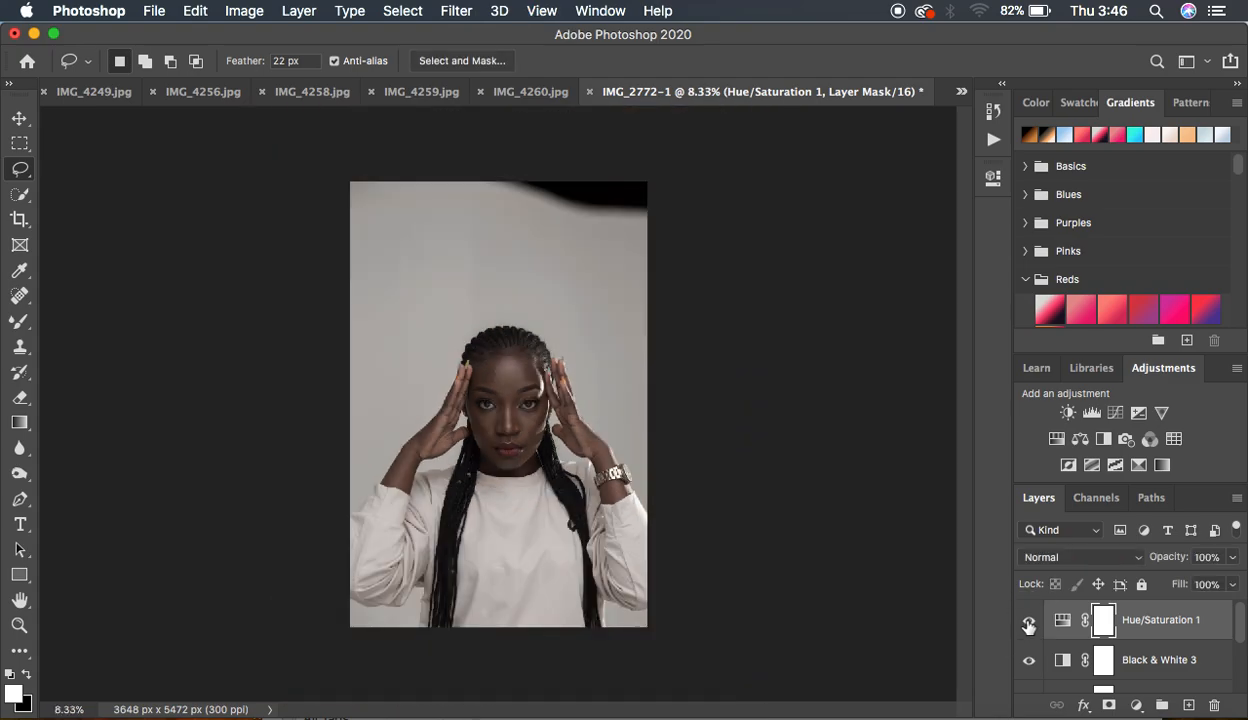
key(super+plus)
key(super+plus)
key(super+minus)
key(super+plus)
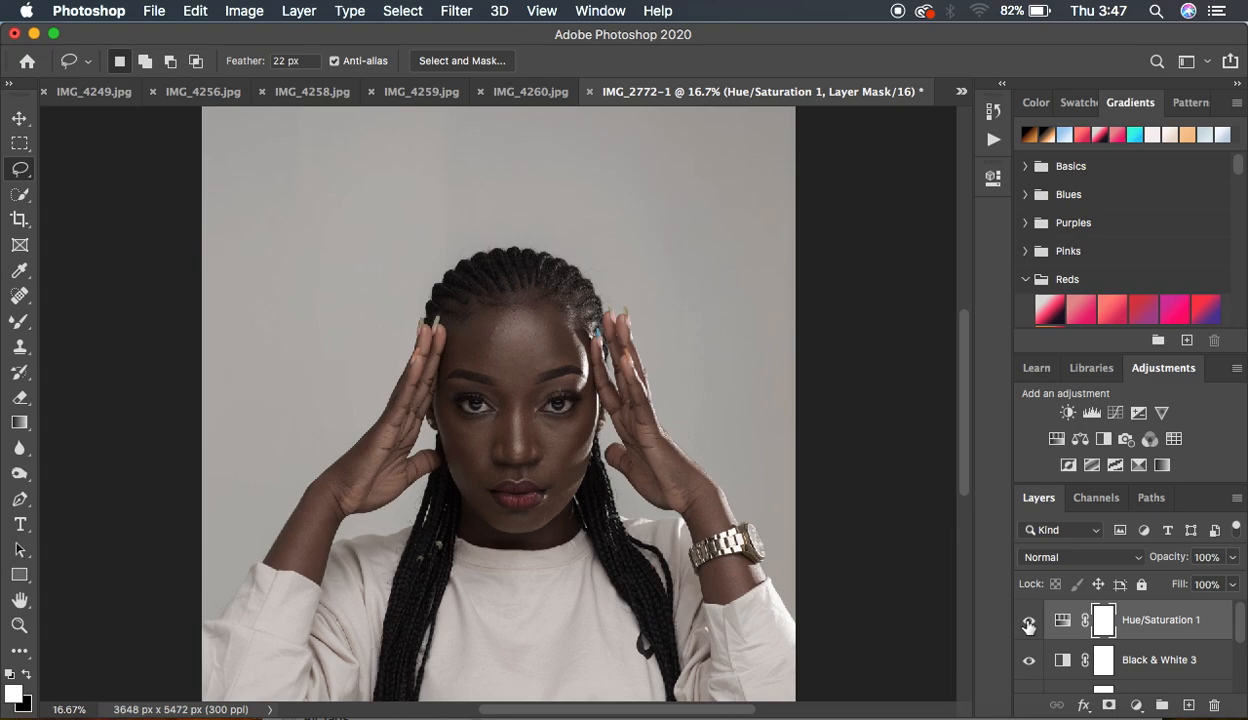
Reduce the Hue/Saturation layer's opacity to 50% and compare the portrait with and without it
click(1233, 557)
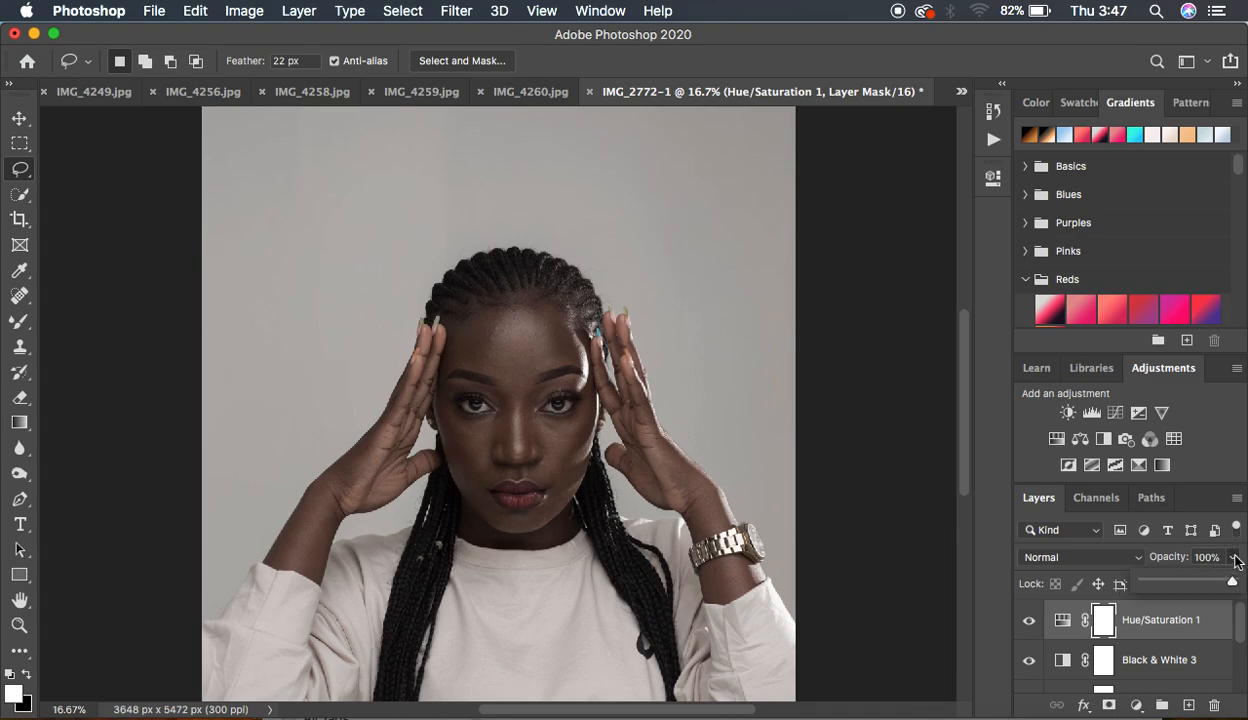
drag(1210, 581, 1188, 583)
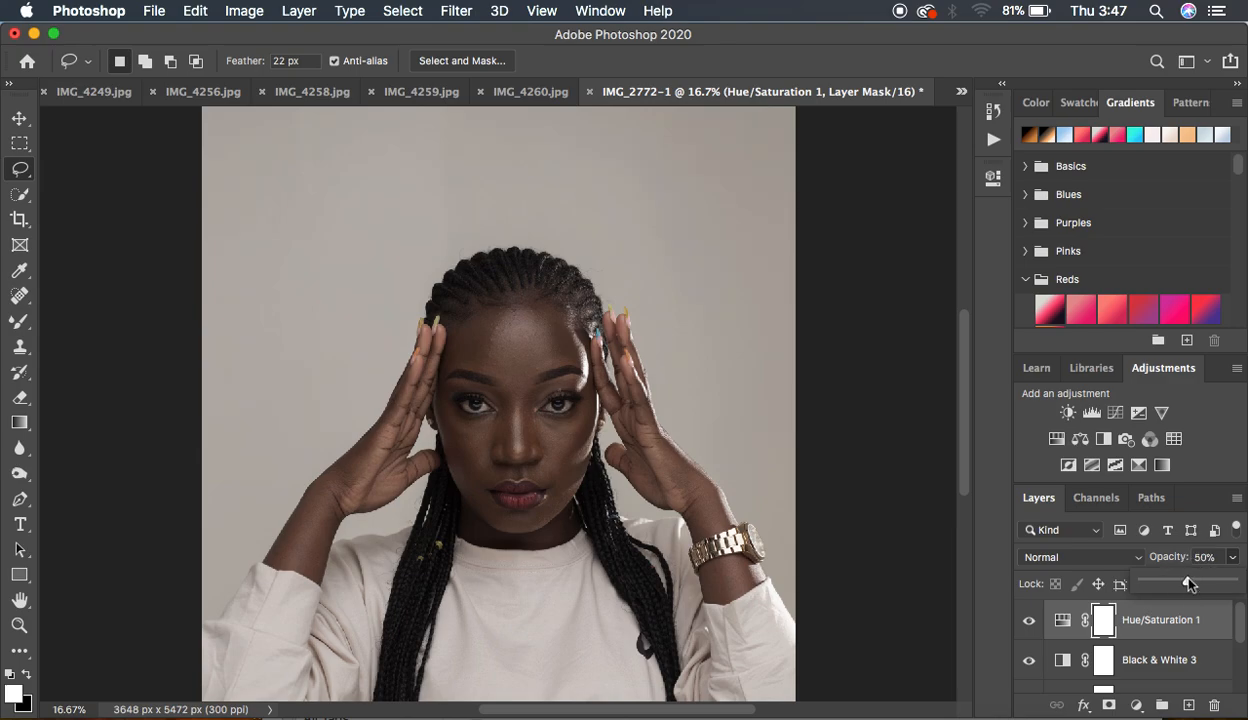
click(1028, 623)
click(1028, 624)
click(1028, 622)
click(1028, 624)
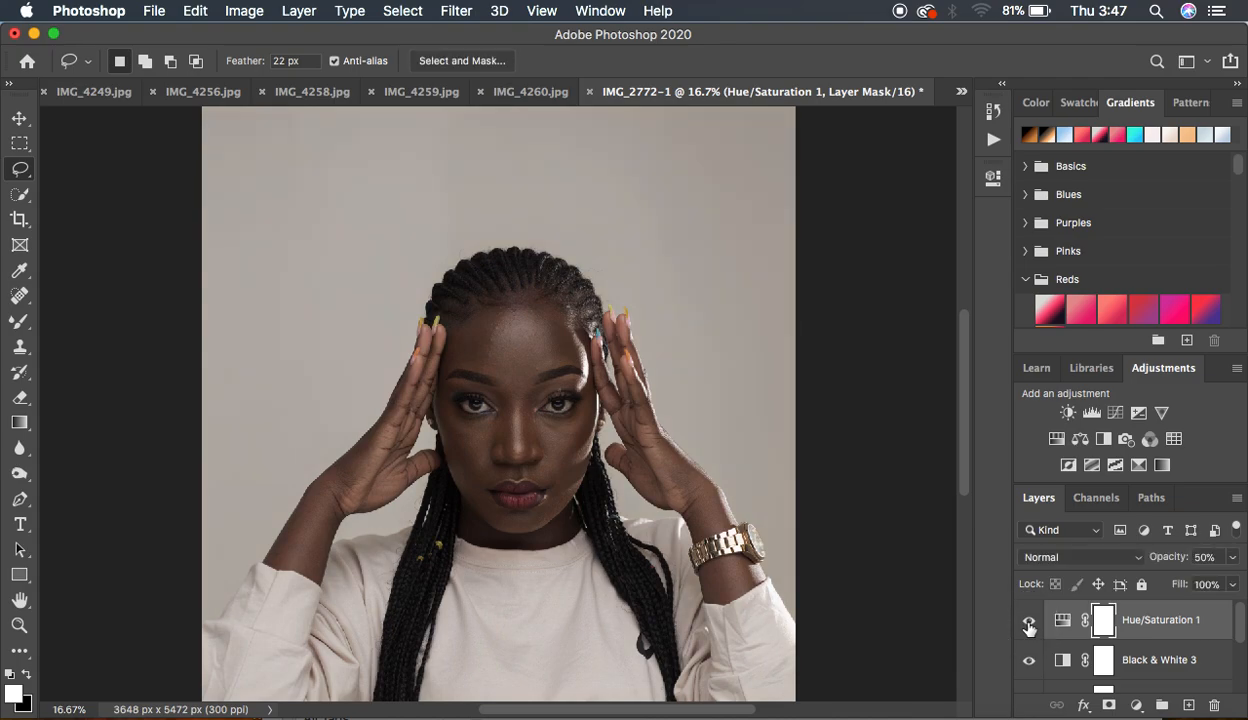
key(super+minus)
key(super+minus)
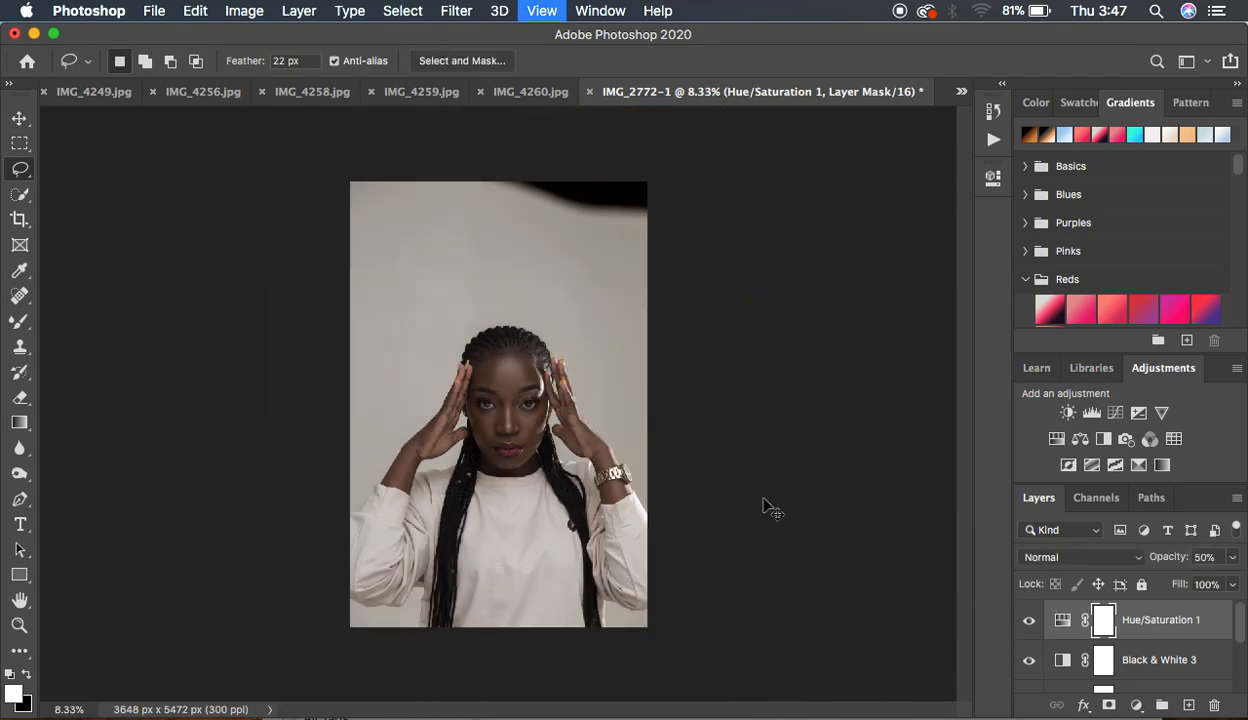
Reopen the IMG_2772 smart object layer in Camera Raw for further editing
key(super+equal)
key(super+minus)
key(super+equal)
key(super+equal)
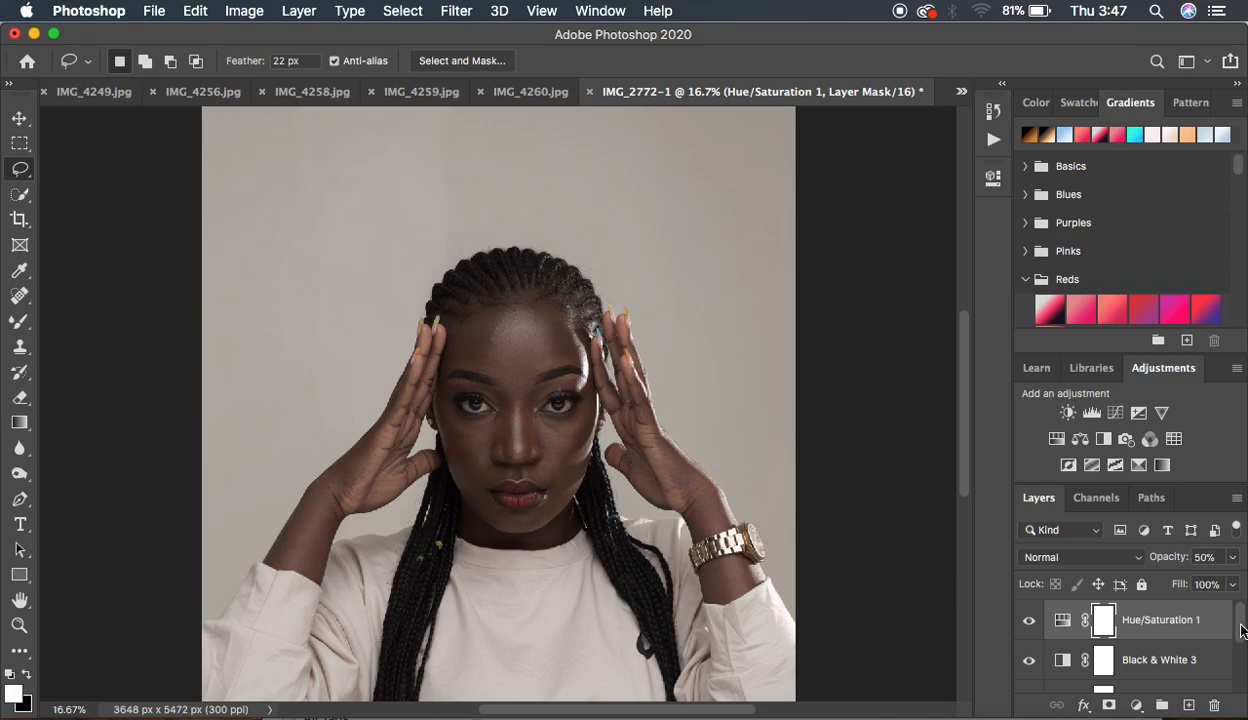
drag(1242, 630, 1240, 678)
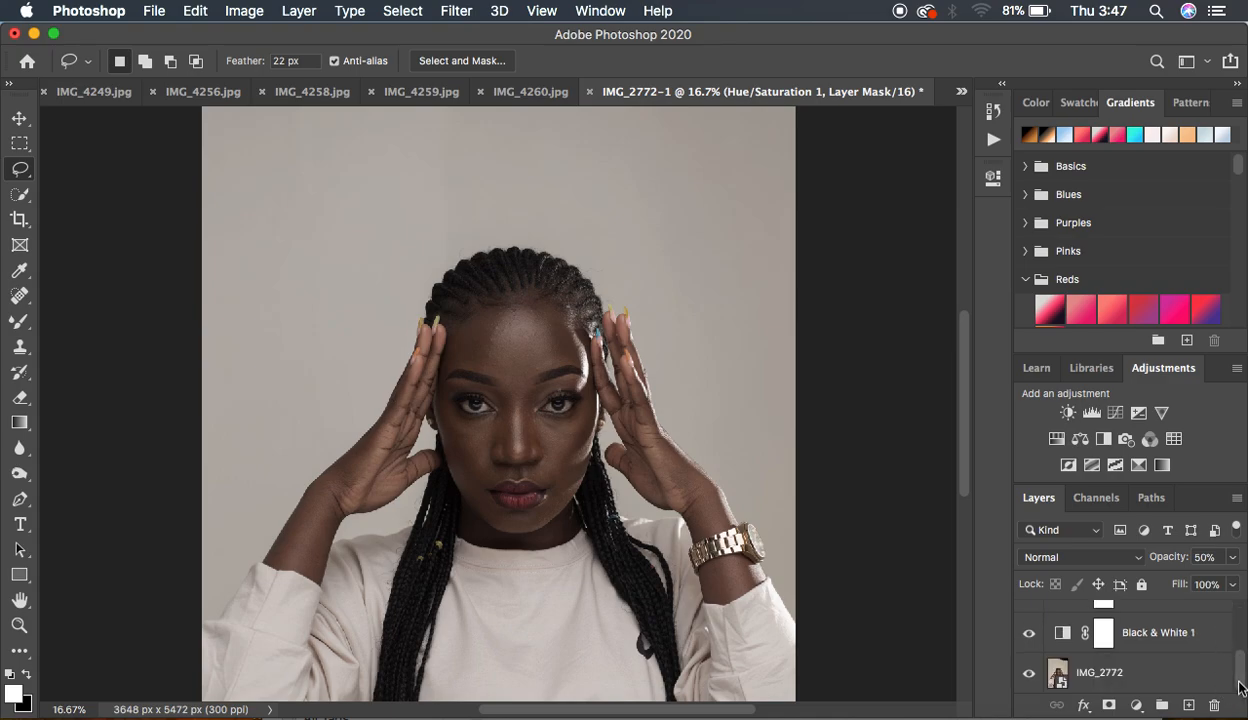
click(1059, 680)
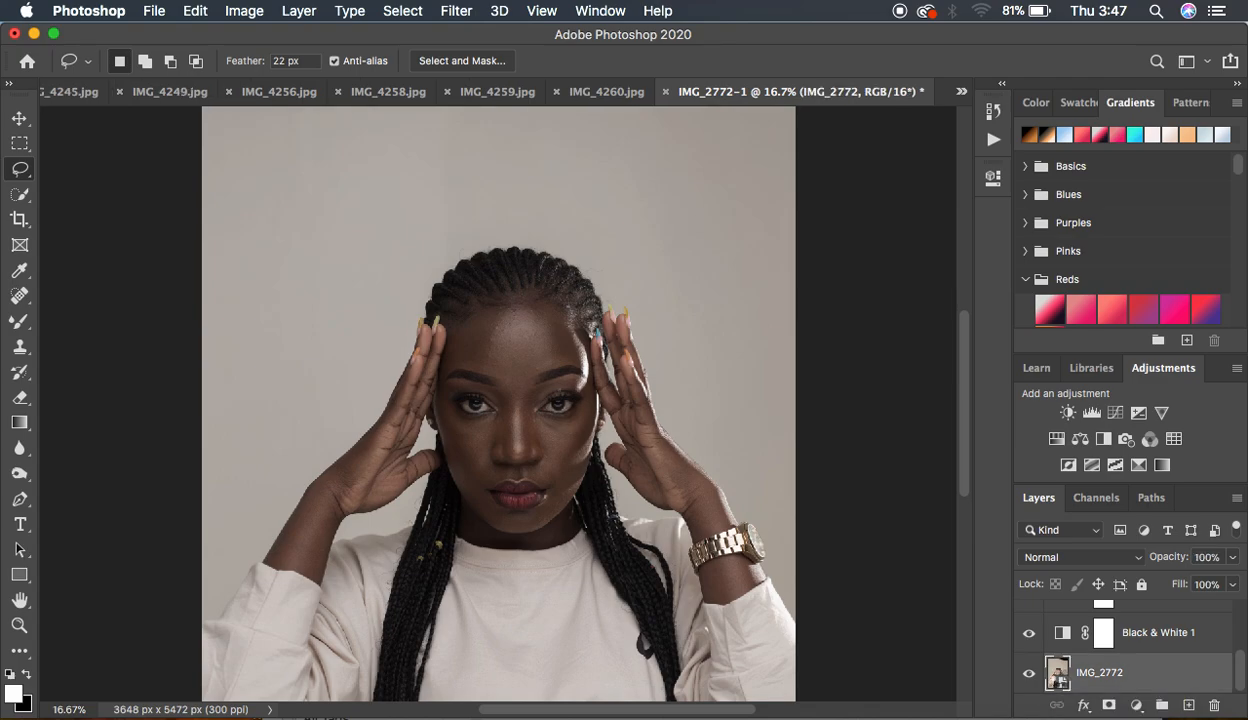
double_click(1058, 680)
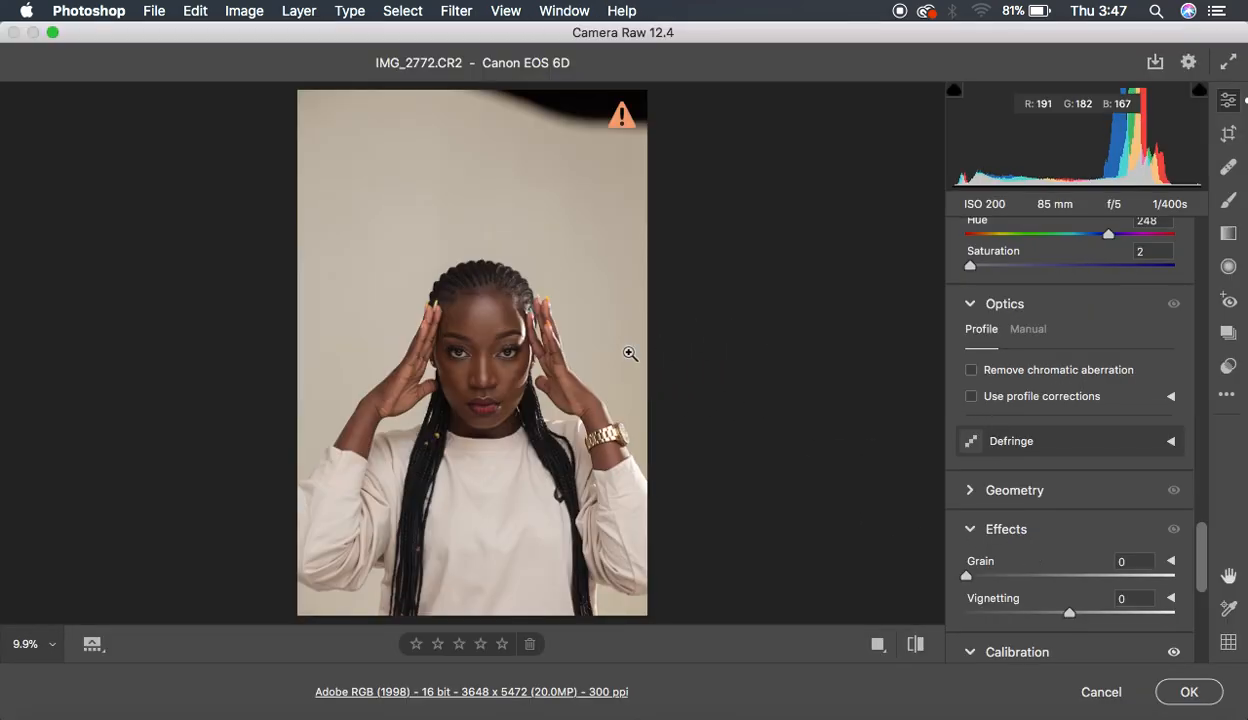
Set up a local adjustment brush with the "eyes and teeth" preset for retouching the eyes at 100% zoom
click(510, 357)
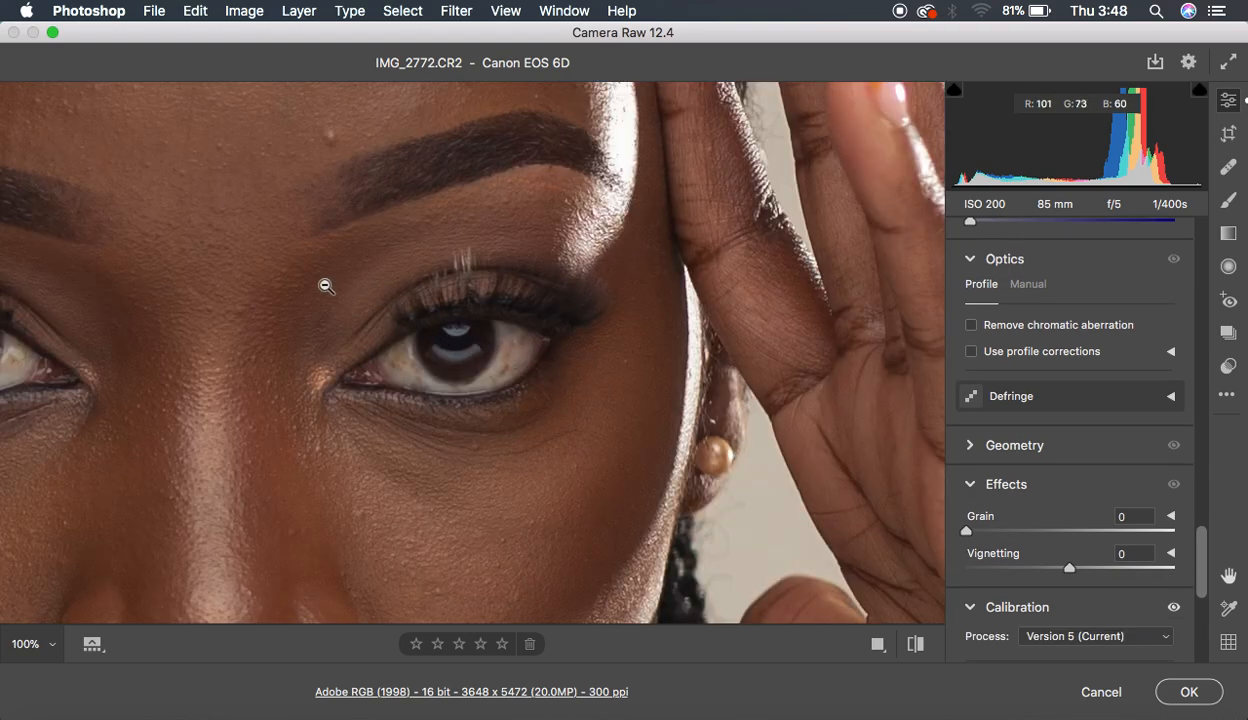
drag(318, 278, 604, 285)
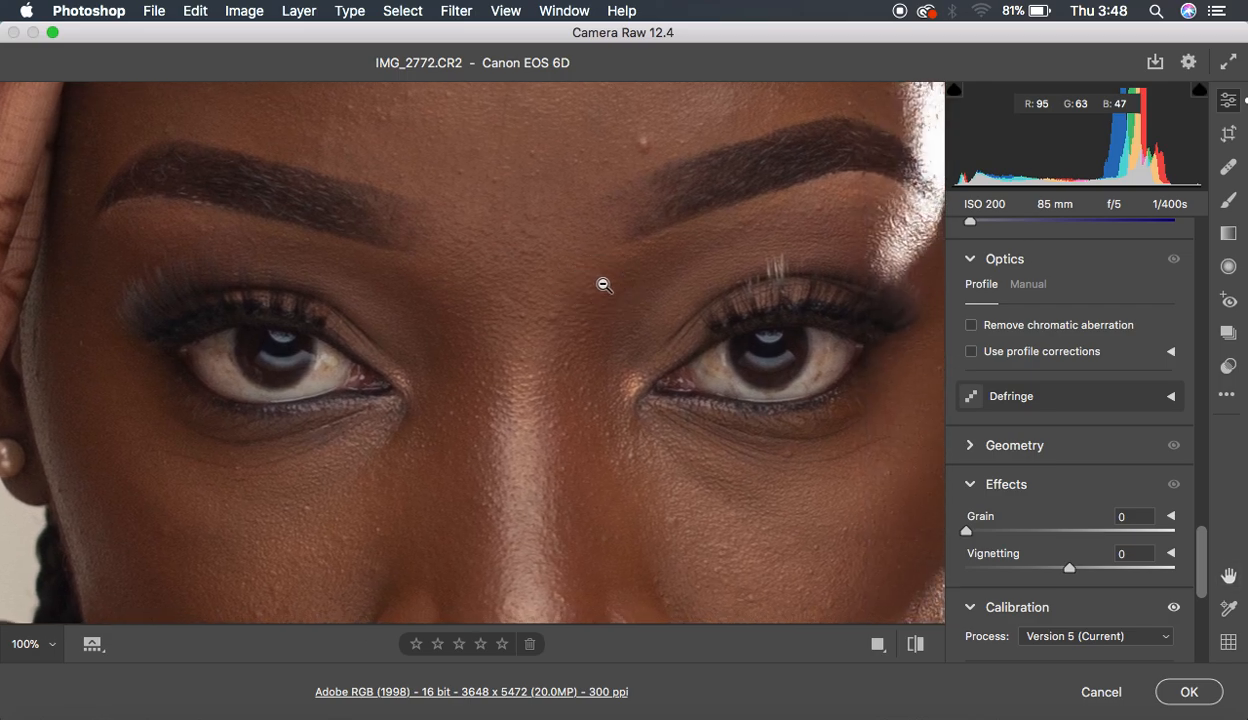
click(1227, 200)
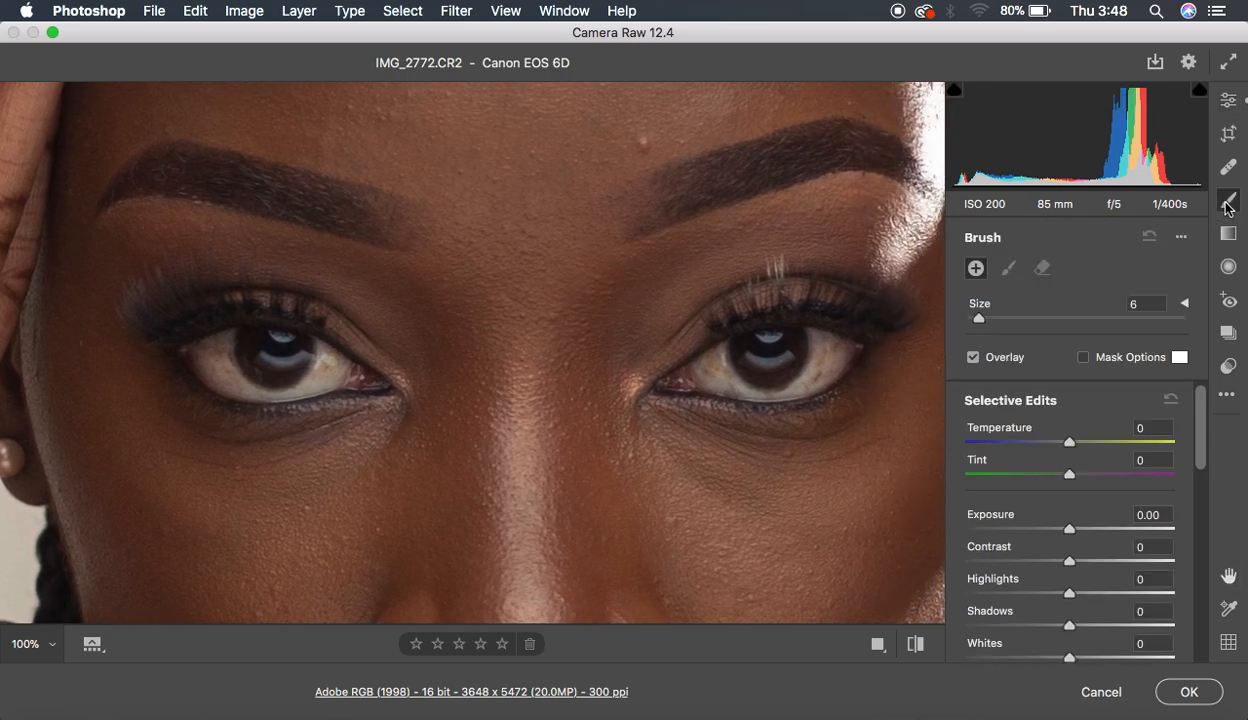
click(1181, 237)
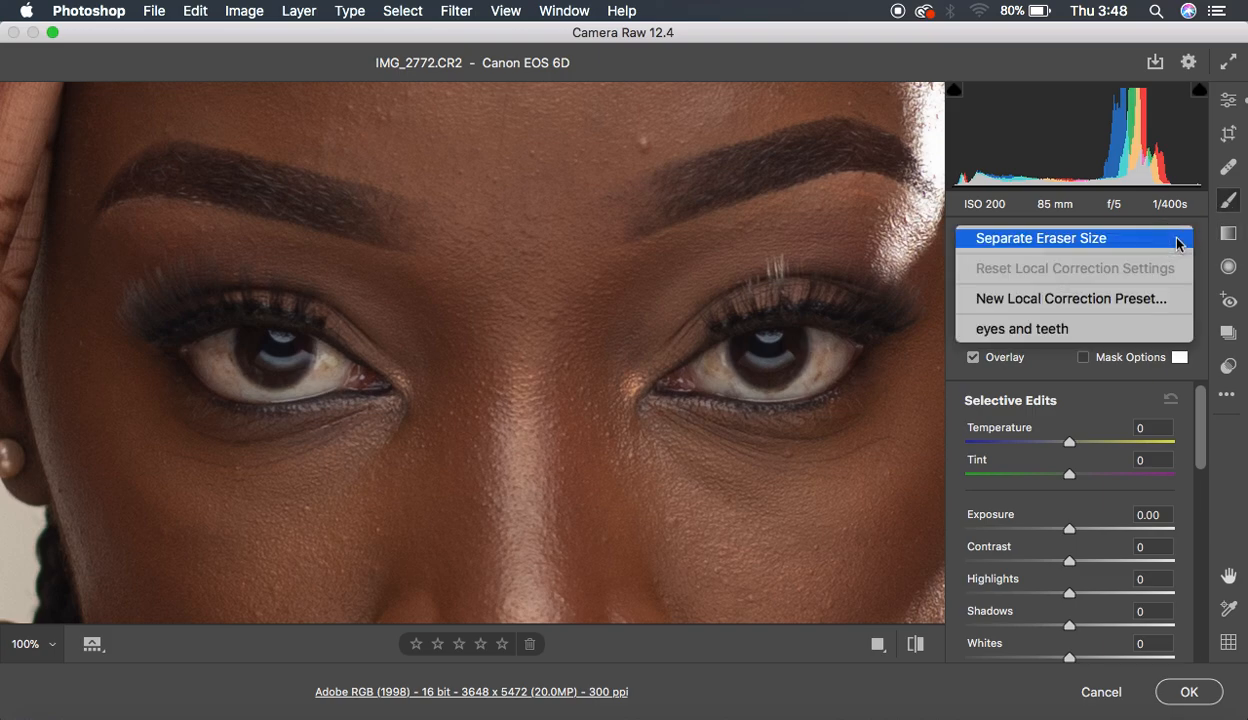
click(1050, 329)
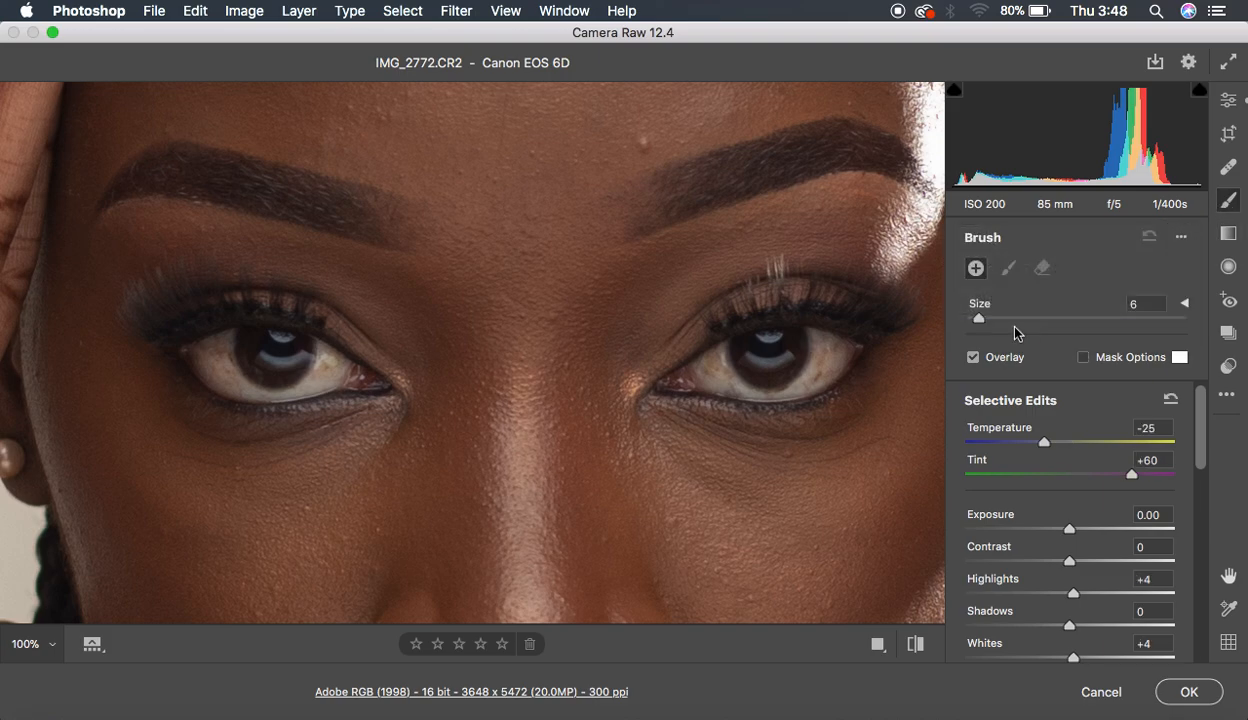
Paint the adjustment over the whites of both eyes with a size 3 brush and apply the Camera Raw edits
key(bracketleft)
key(bracketleft)
key(bracketleft)
key(bracketleft)
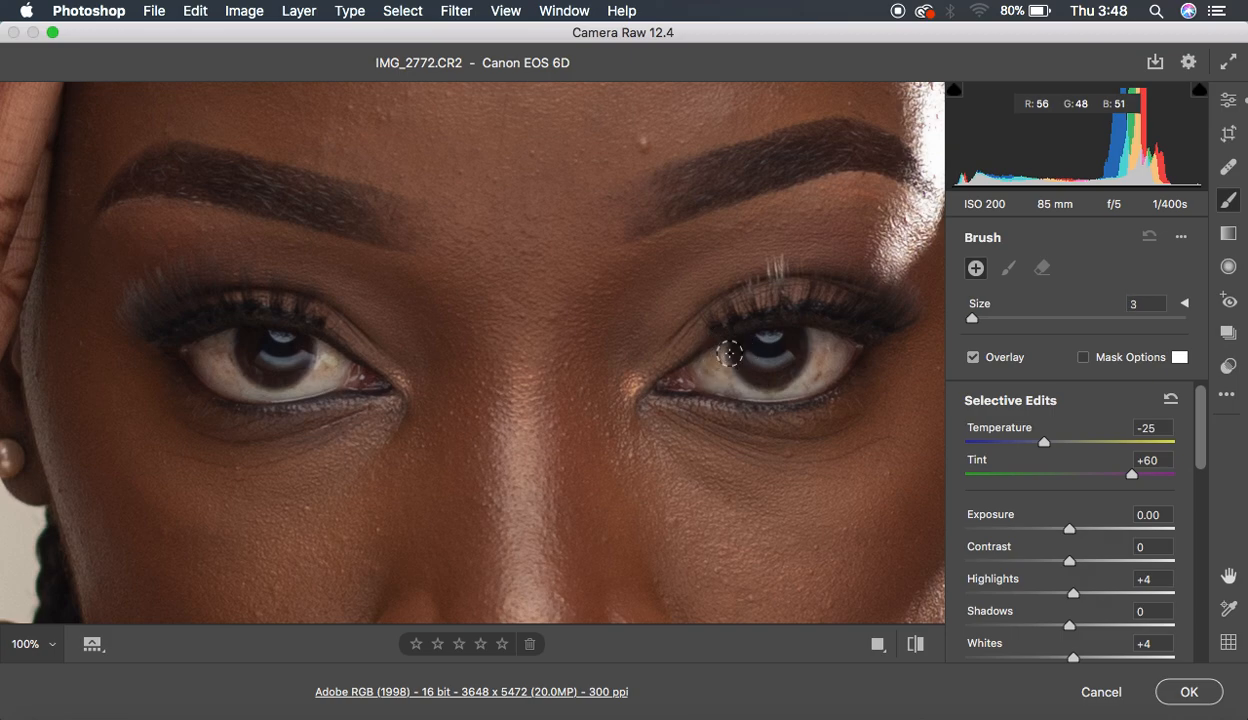
key(bracketright)
mouse_move(719, 360)
mouse_down()
mouse_move(727, 380)
mouse_move(713, 365)
mouse_move(777, 384)
mouse_move(811, 332)
mouse_move(810, 370)
mouse_move(830, 348)
mouse_move(813, 348)
mouse_move(838, 348)
mouse_move(786, 373)
mouse_move(722, 362)
mouse_move(724, 378)
mouse_up()
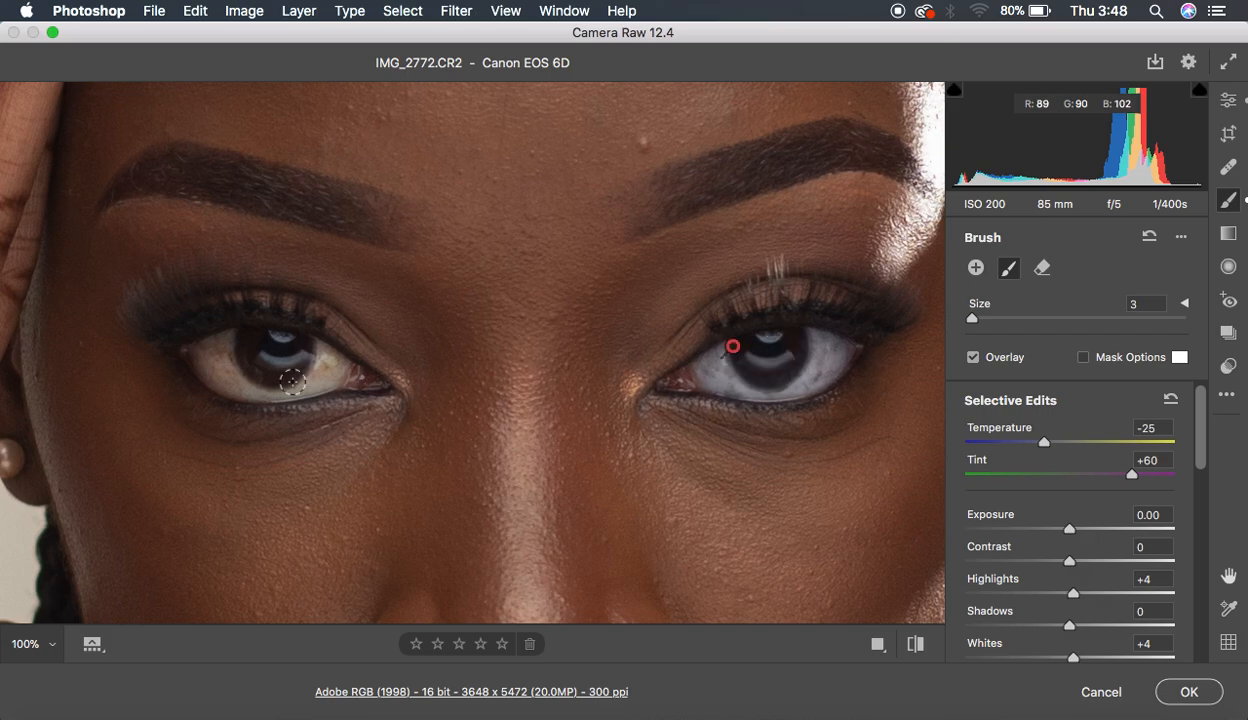
mouse_move(208, 350)
mouse_down()
mouse_move(229, 339)
mouse_move(254, 387)
mouse_move(298, 384)
mouse_move(323, 359)
mouse_move(317, 343)
mouse_move(310, 384)
mouse_move(325, 359)
mouse_move(340, 367)
mouse_move(324, 352)
mouse_move(307, 379)
mouse_move(270, 388)
mouse_move(236, 376)
mouse_move(224, 344)
mouse_move(213, 350)
mouse_move(216, 364)
mouse_move(301, 360)
mouse_move(257, 358)
mouse_up()
click(200, 348)
drag(712, 366, 712, 345)
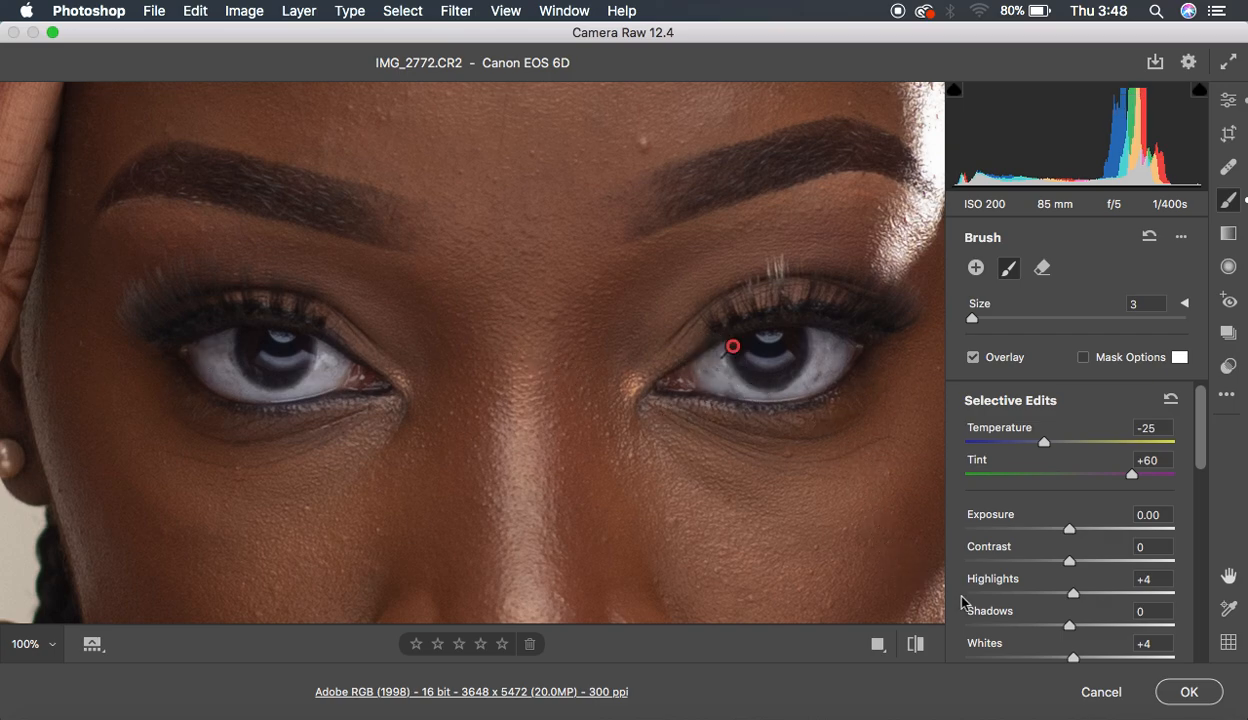
click(1180, 689)
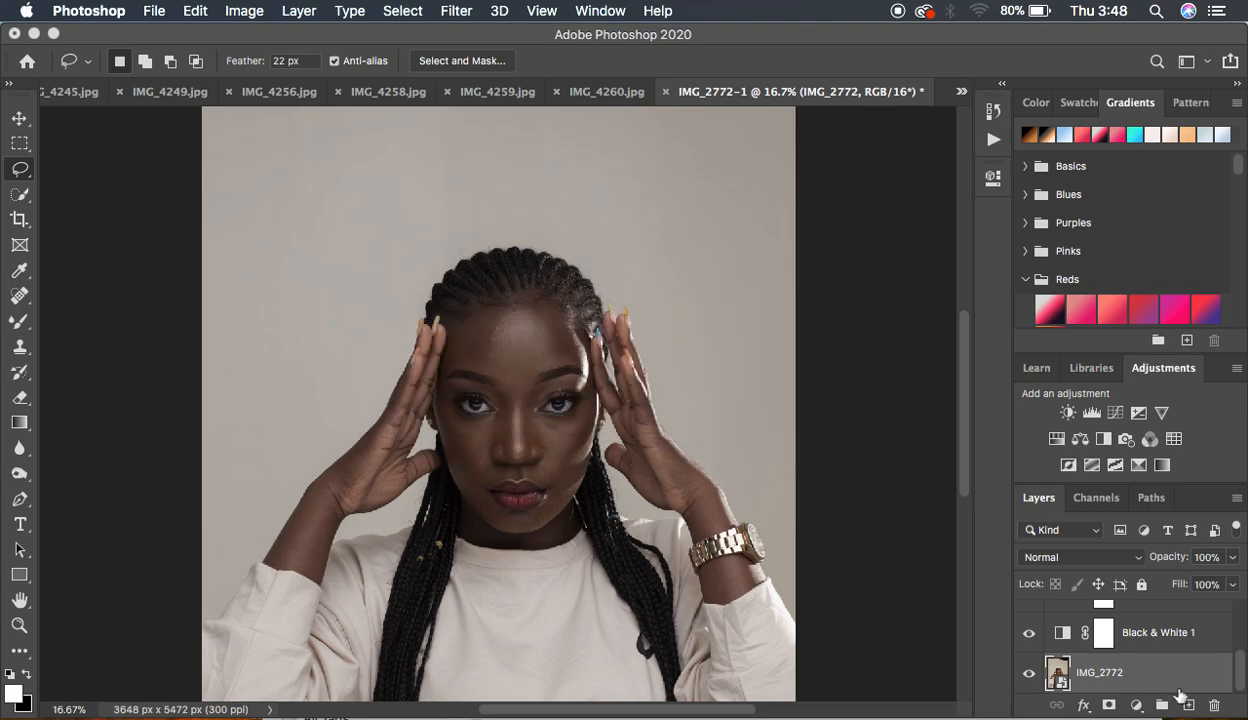
Examine the retouched eyes at close range and in the wider portrait
key(super+equal)
key(super+equal)
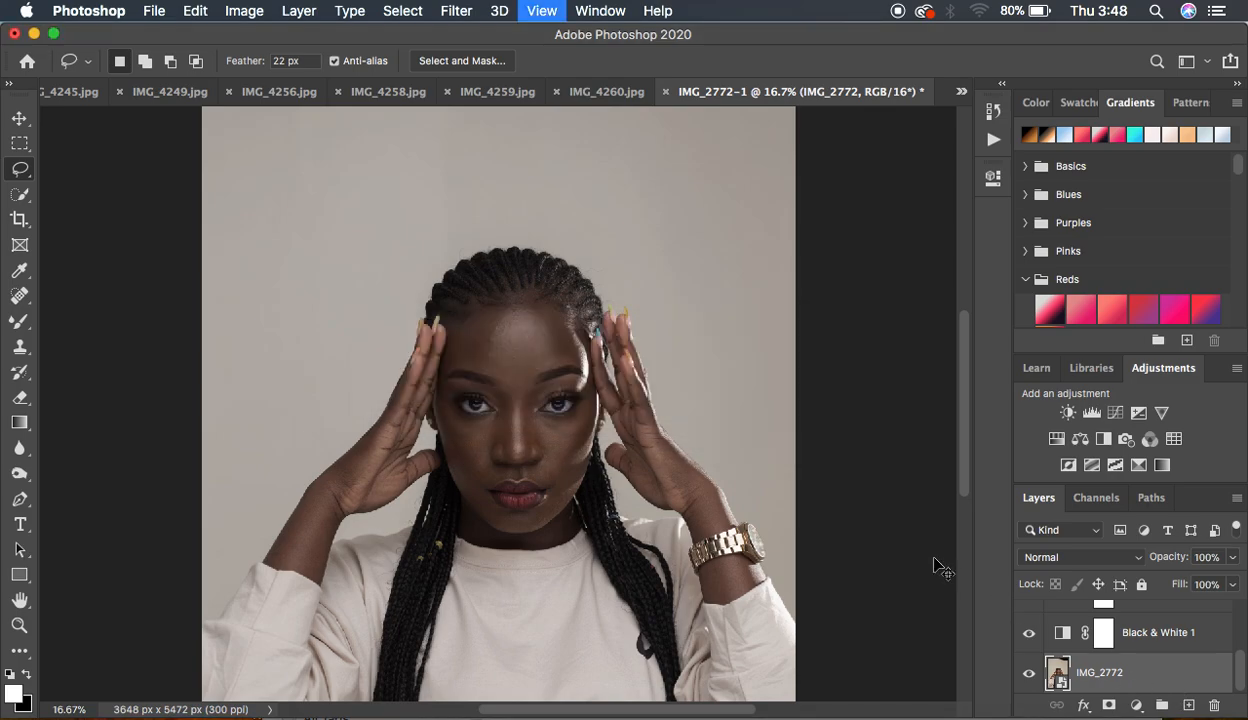
key(super+minus)
key(super+minus)
key(super+minus)
key(super+minus)
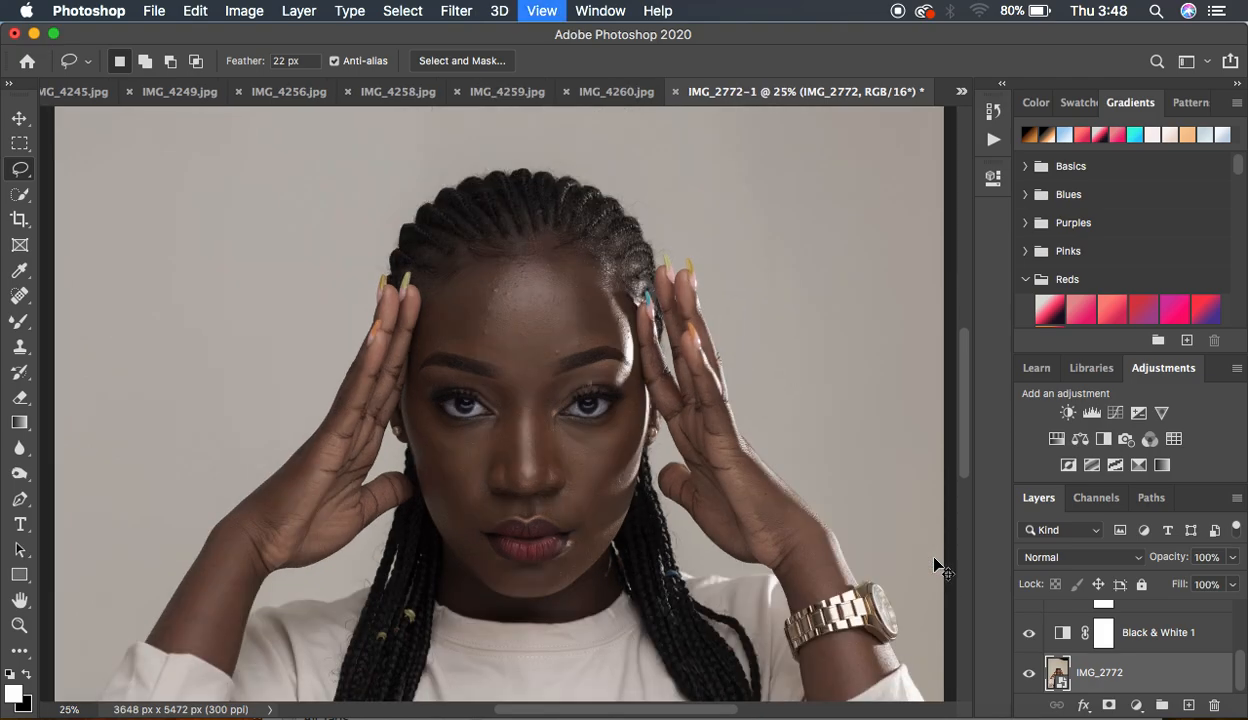
key(super+equal)
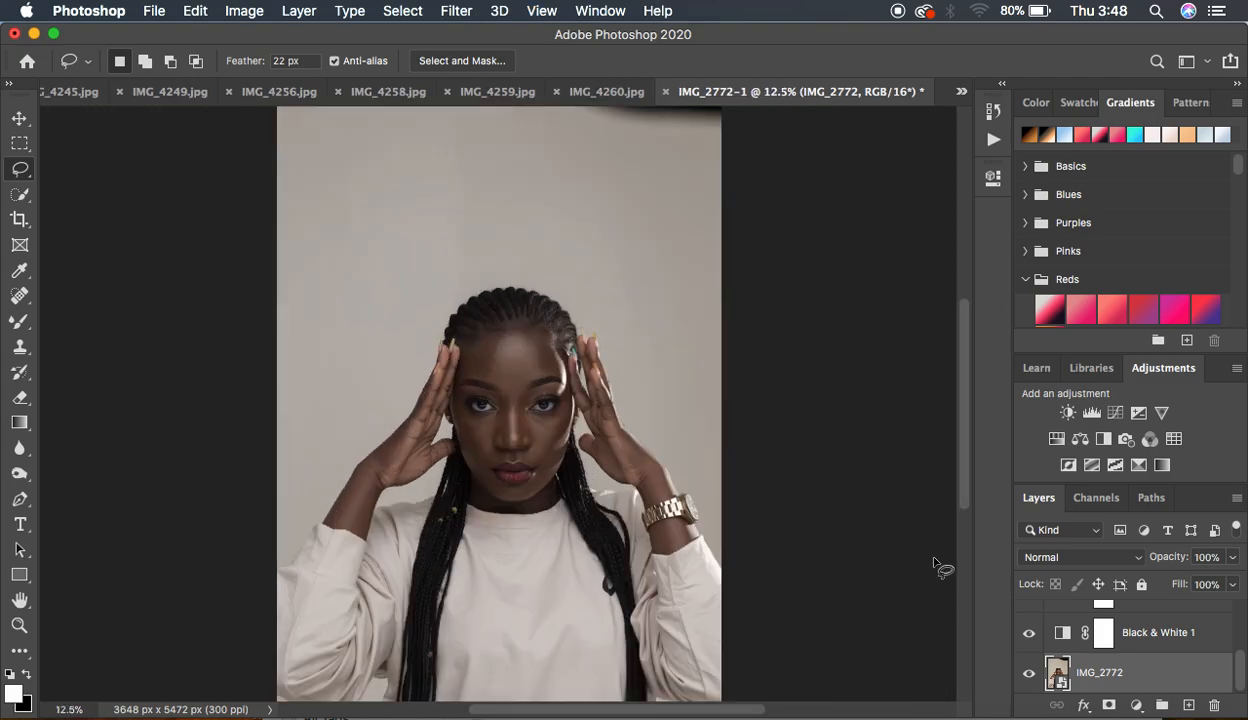